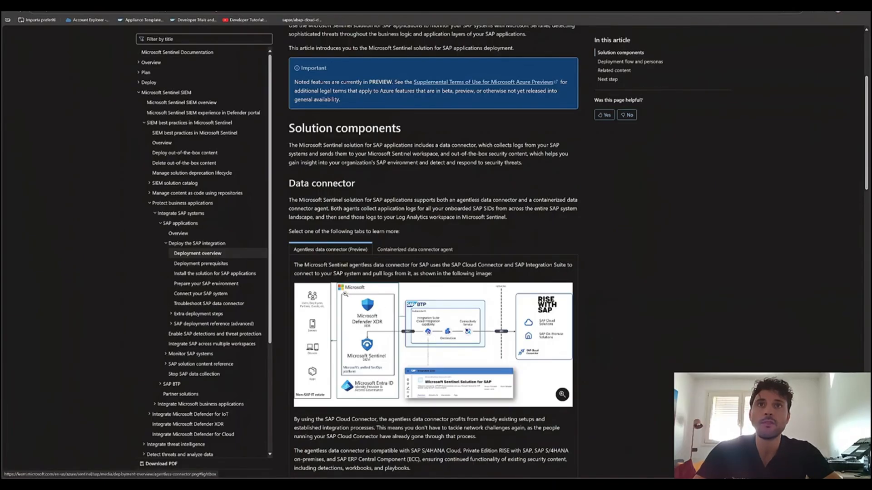
View the agentless data connector architecture diagram enlarged, close it and read the Deployment flow and personas section.
left_click(375, 319)
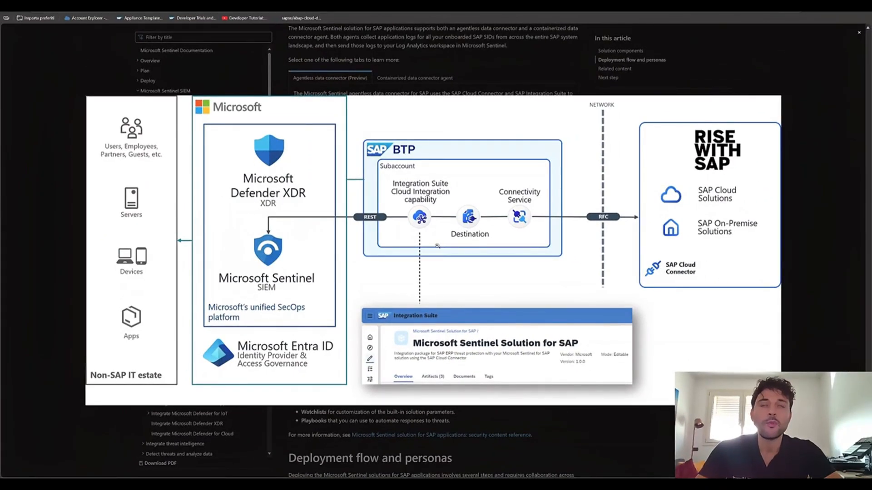
left_click(439, 88)
scroll(438, 202, "down", 8)
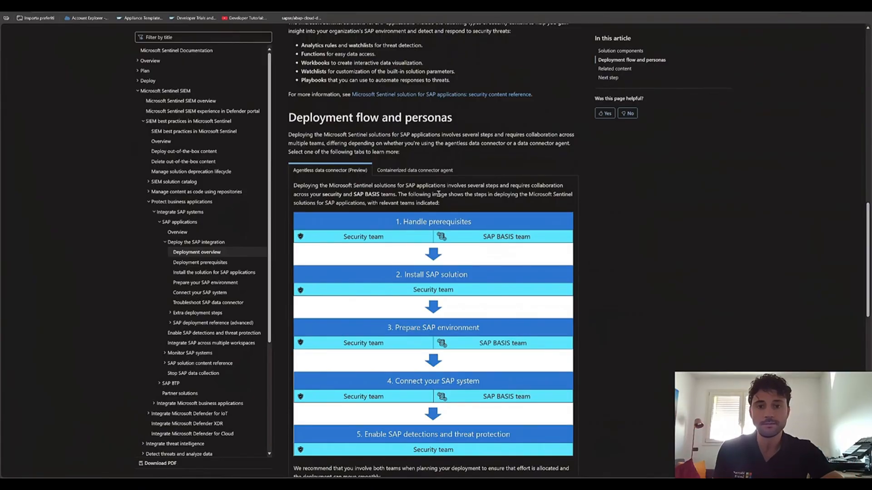
Open the Deployment prerequisites article and review the Azure and SAP prerequisites, highlighting the required SAP roles and permissions.
left_click(200, 262)
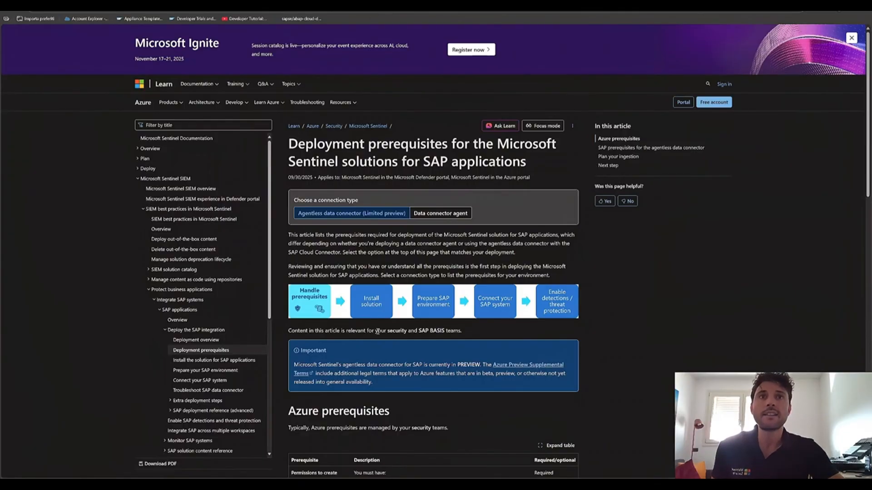
scroll(377, 331, "down", 8)
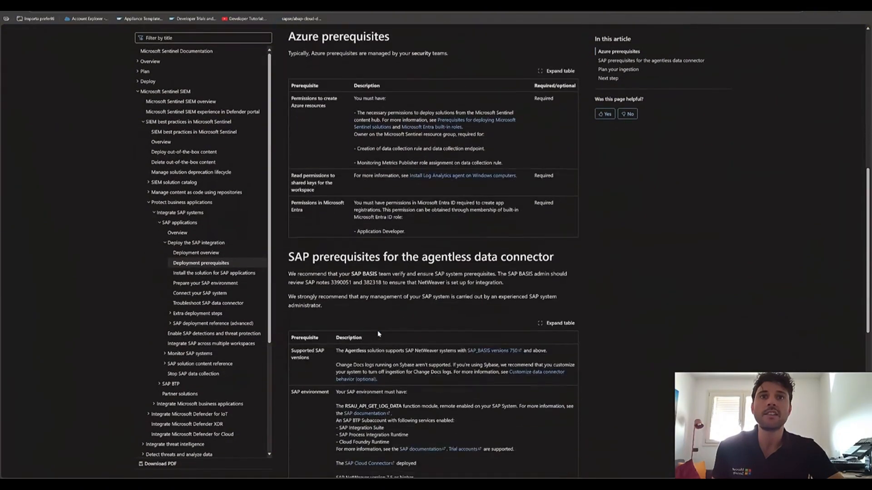
scroll(379, 334, "down", 3)
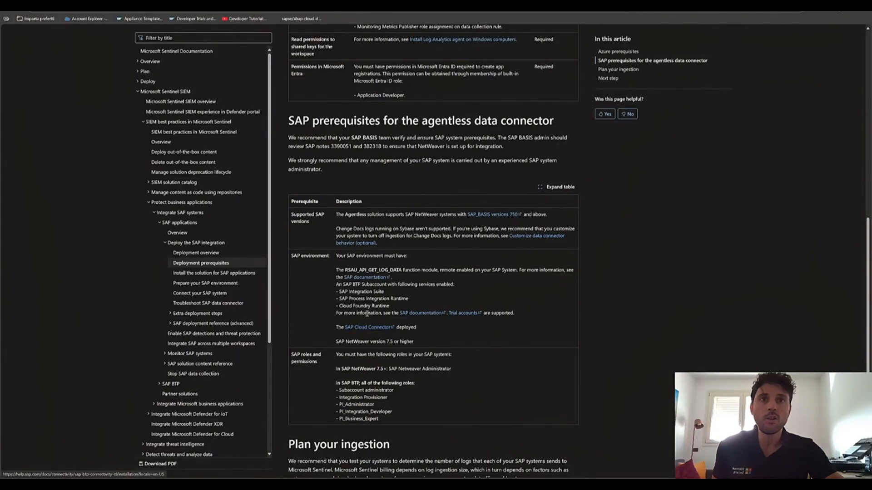
scroll(372, 325, "down", 1)
left_click_drag(338, 356, 375, 386)
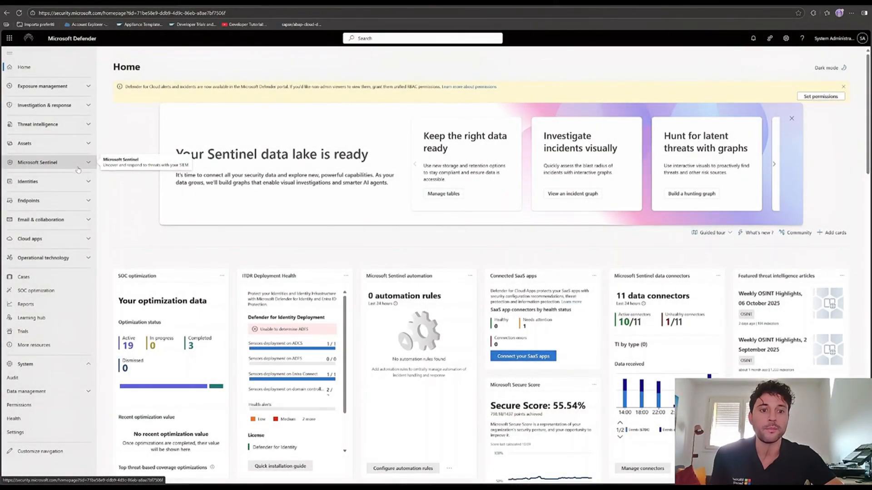
Switch to Microsoft Defender, open the Microsoft Sentinel content hub in card view and search for "sap".
left_click(77, 166)
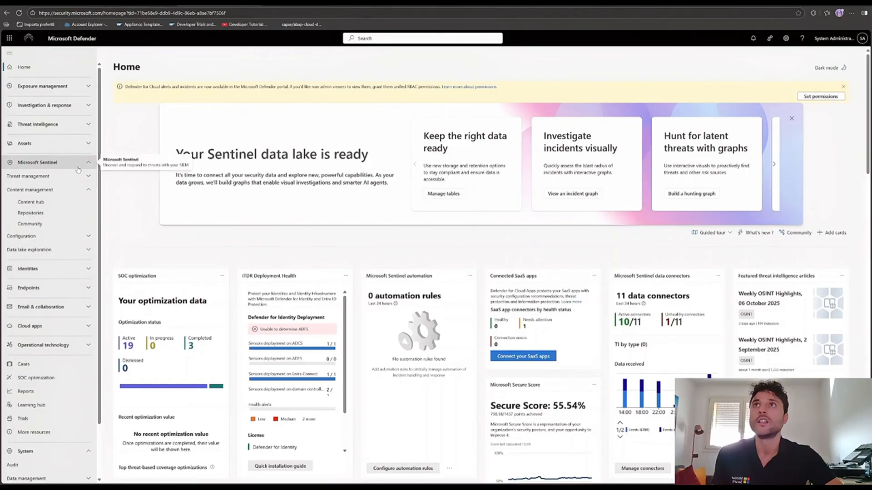
left_click_drag(53, 13, 104, 14)
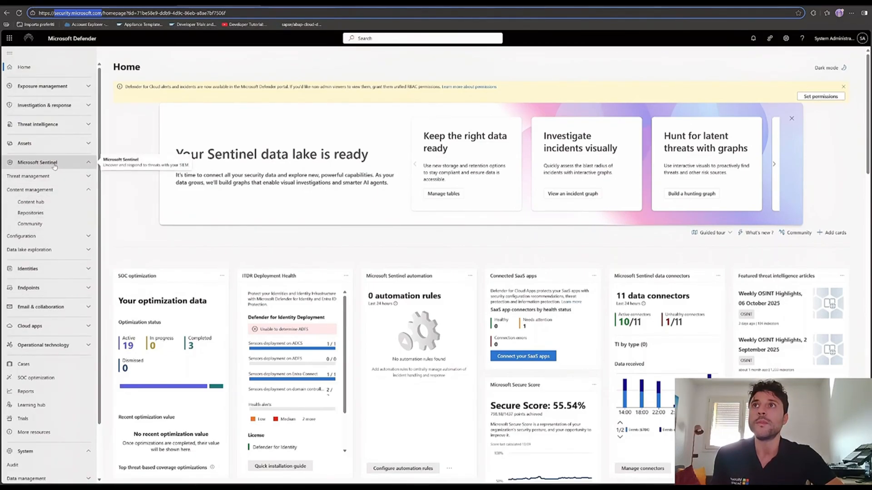
left_click(53, 202)
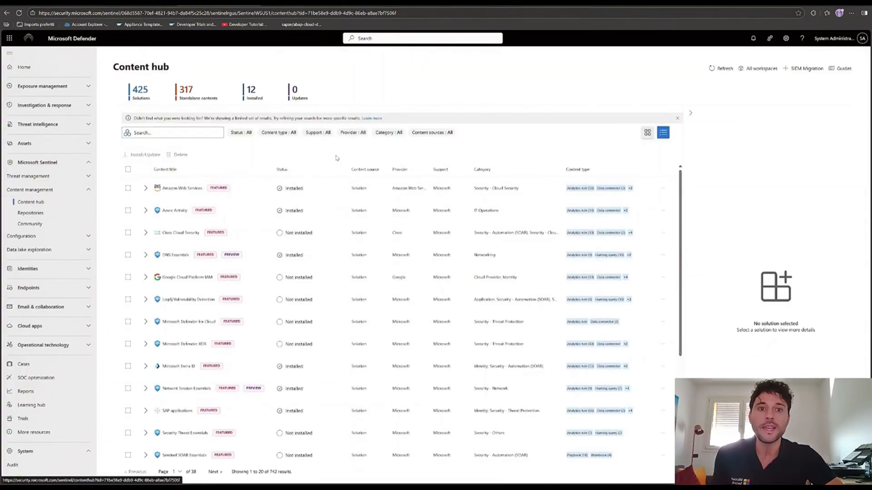
left_click(646, 133)
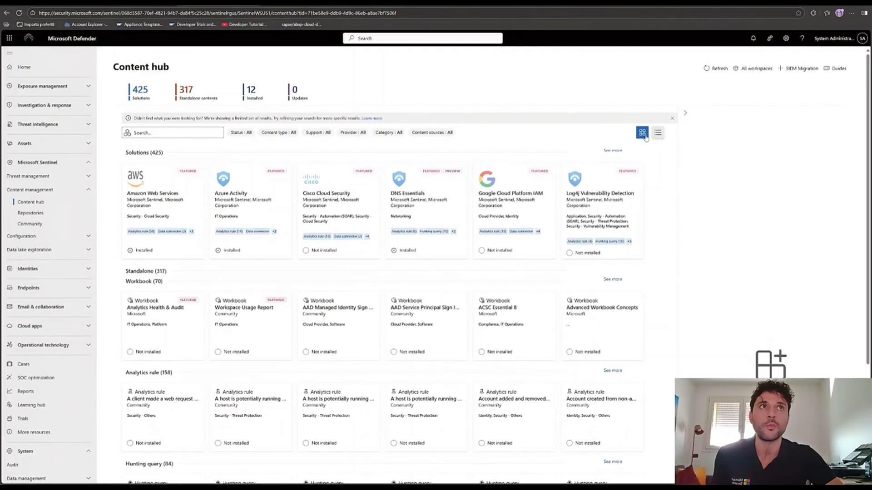
left_click(164, 133)
type("sap")
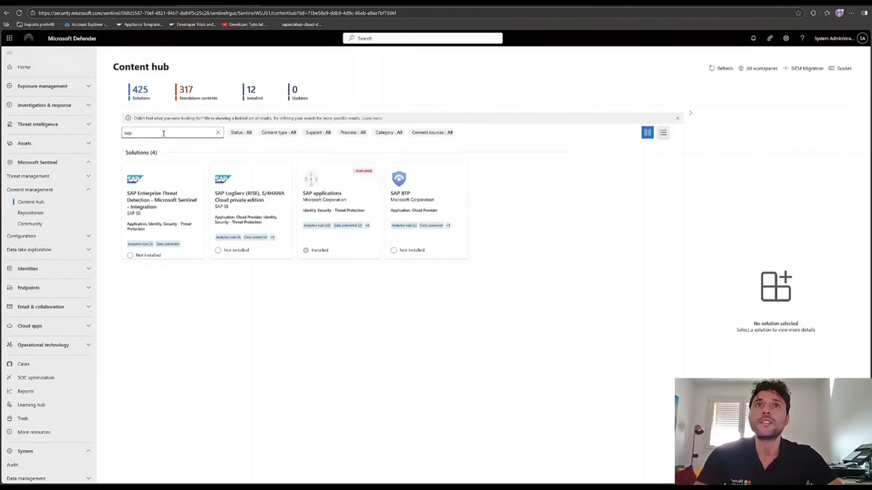
Select the SAP applications solution, review its description and pricing, and open its list of content items.
left_click(303, 196)
left_click_drag(303, 195, 347, 195)
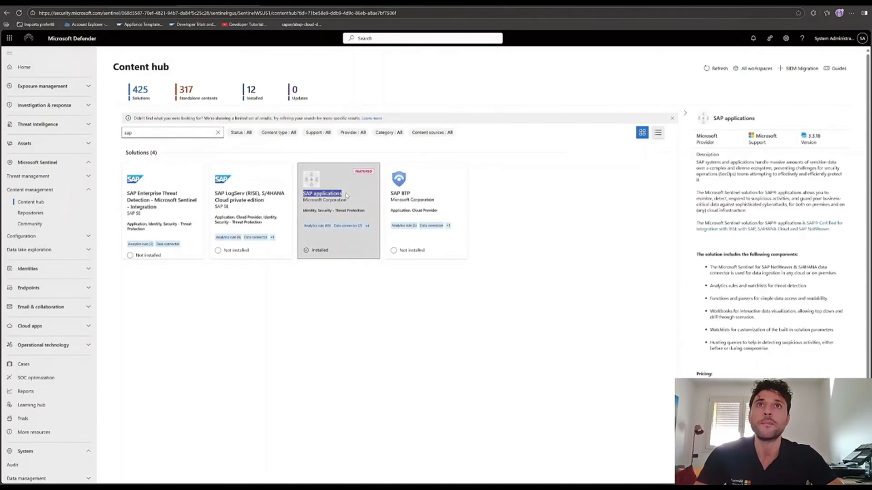
left_click(338, 201)
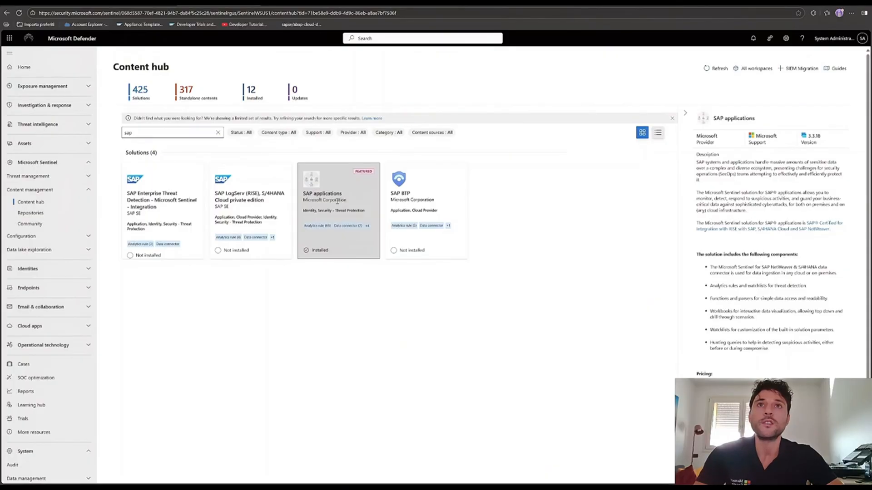
scroll(793, 332, "down", 2)
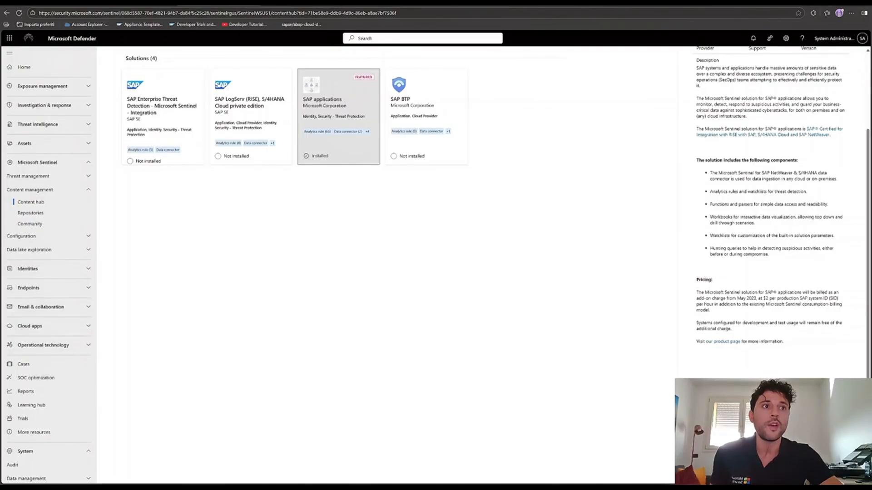
left_click(338, 113)
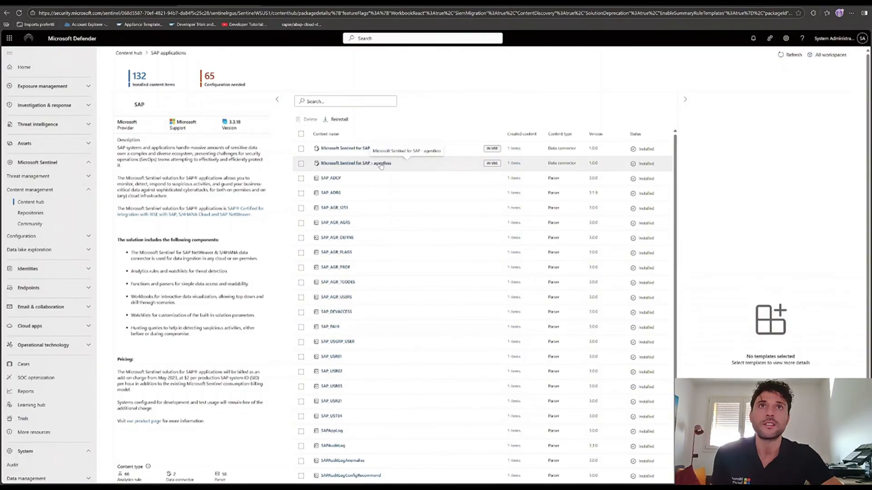
Open the connector page of Microsoft Sentinel for SAP - agentless from the solution's content items.
left_click_drag(380, 165, 559, 168)
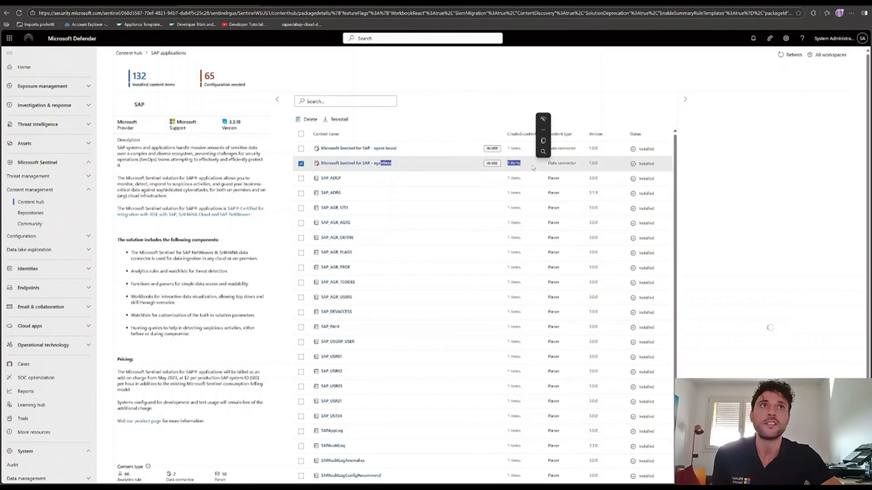
left_click(366, 164)
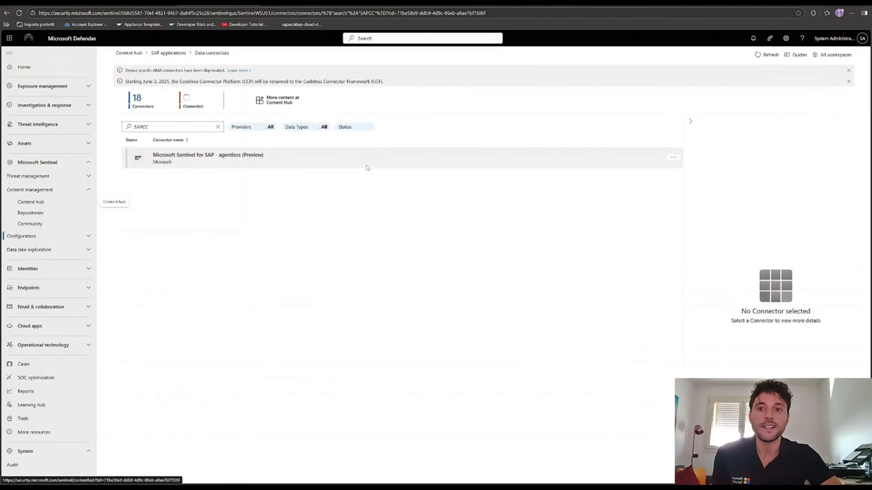
left_click(350, 165)
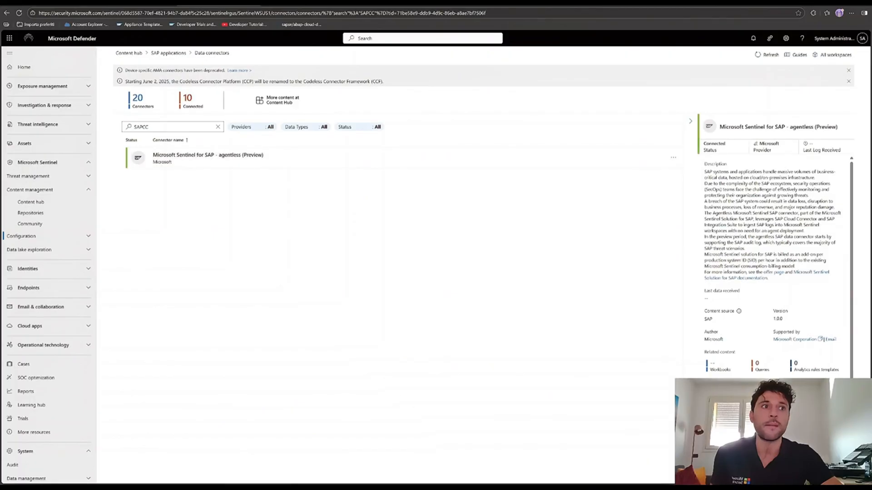
left_click(768, 470)
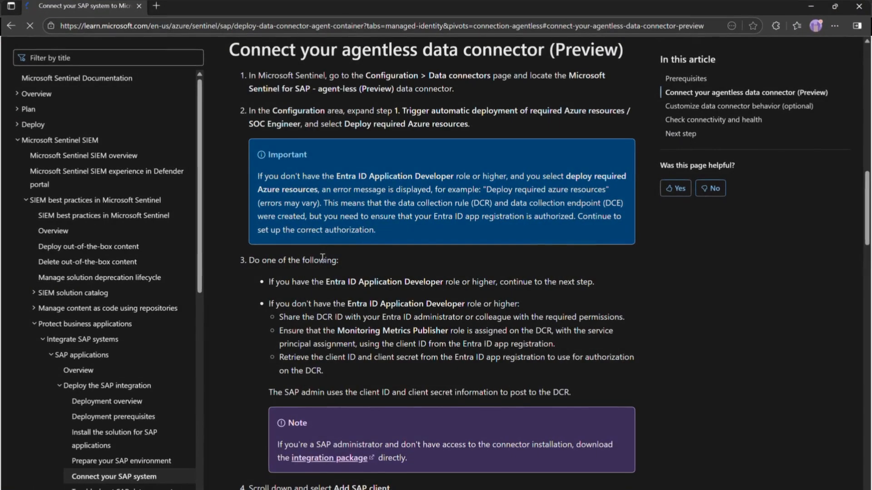
Review the documented Entra ID role options, and examine the OAuth2 client credentials parameters in configuration step 2 of the connector.
left_click_drag(251, 259, 583, 370)
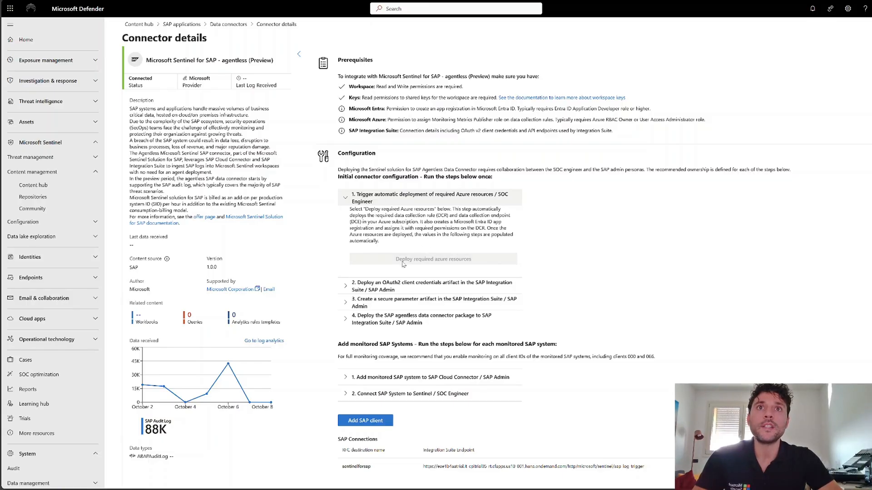
left_click(350, 287)
scroll(371, 260, "down", 1)
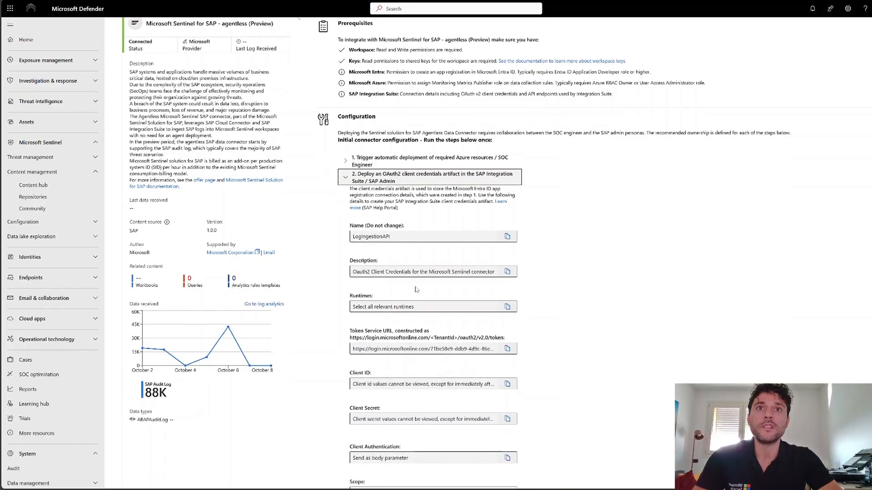
scroll(416, 290, "down", 1)
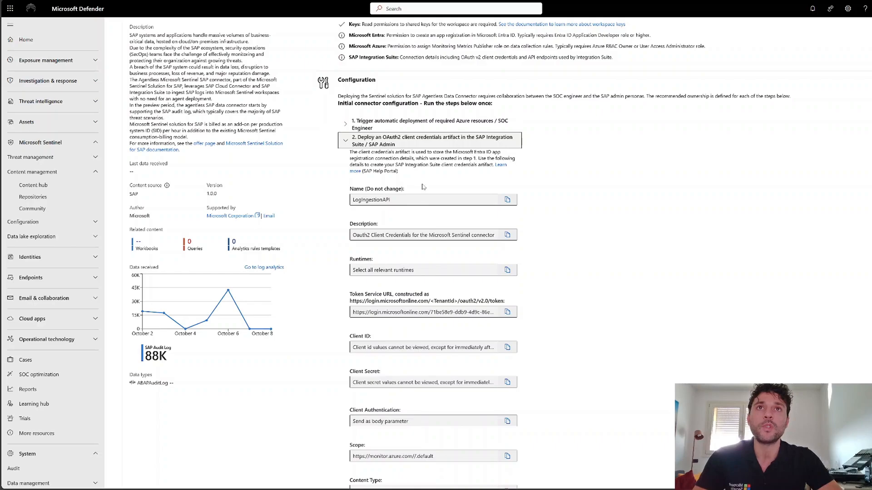
scroll(423, 187, "down", 2)
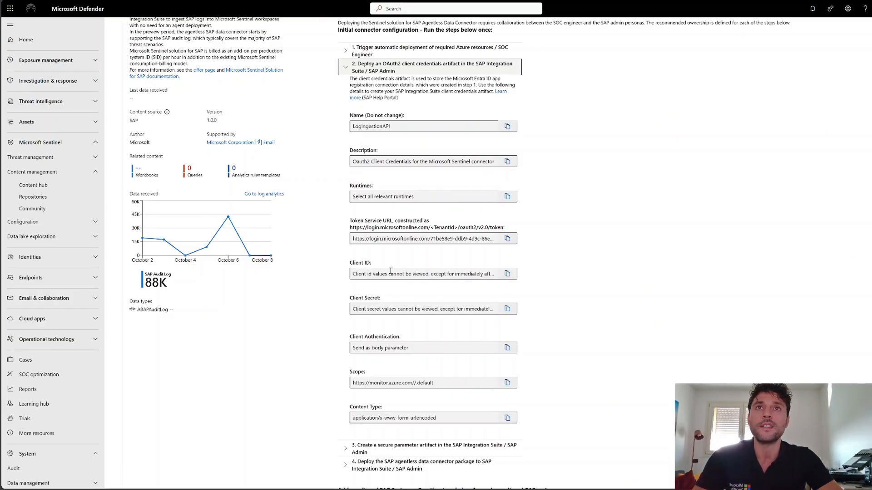
scroll(391, 271, "up", 1)
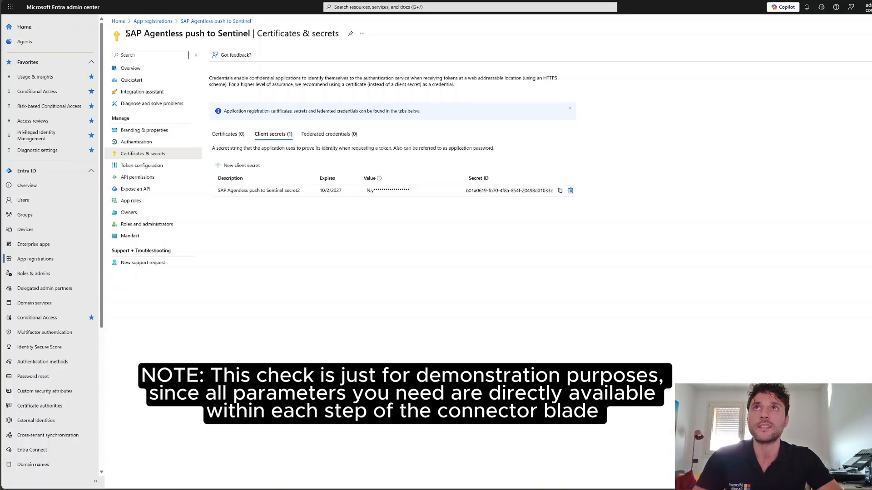
In the Microsoft Entra admin center, check the application (client) ID and the client secrets of the SAP Agentless push to Sentinel registration.
left_click(146, 69)
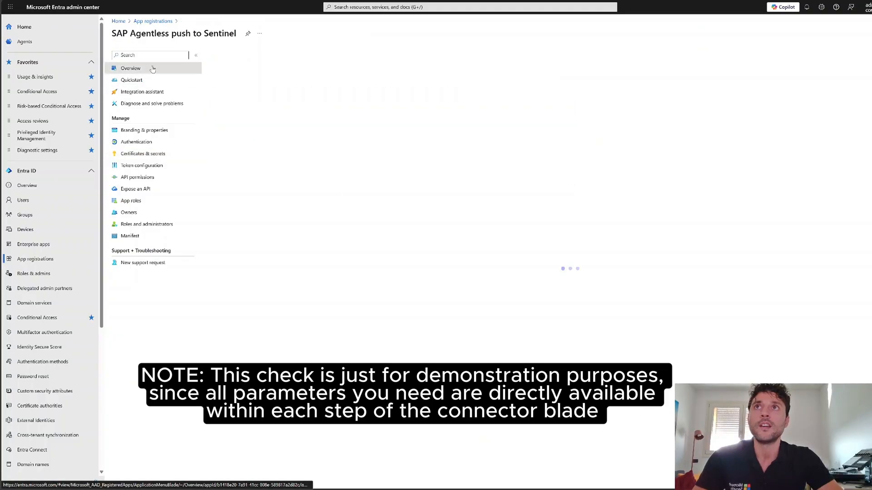
left_click_drag(276, 96, 365, 96)
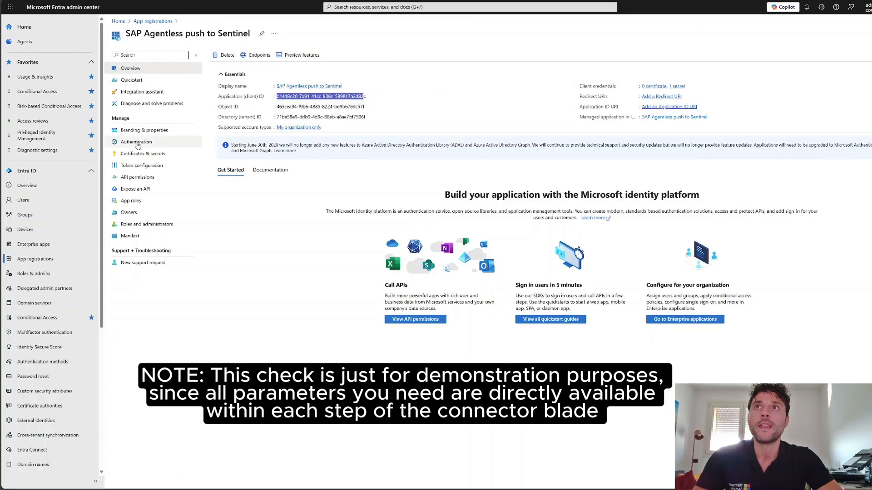
left_click(165, 154)
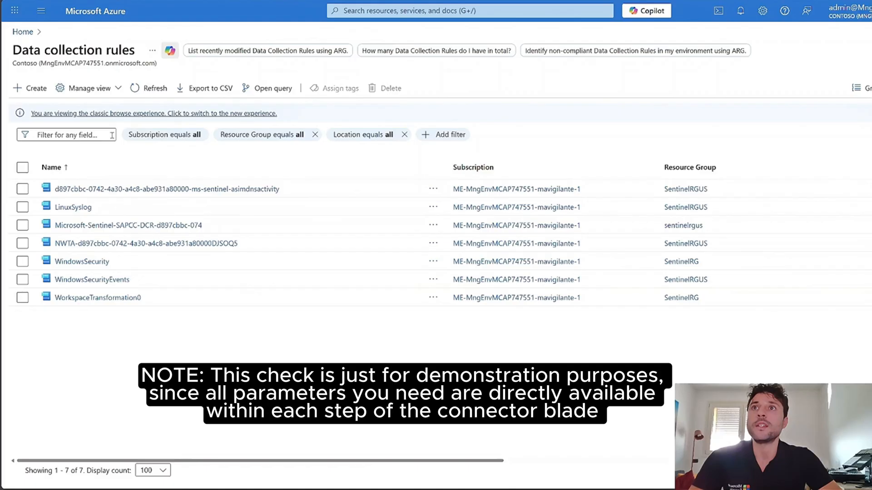
In the Azure portal, inspect the Microsoft-Sentinel-SAPCC-DCR-d897cbbc-074 data collection rule and highlight the logsIngestion endpoint in its data collection endpoint's JSON.
left_click(144, 225)
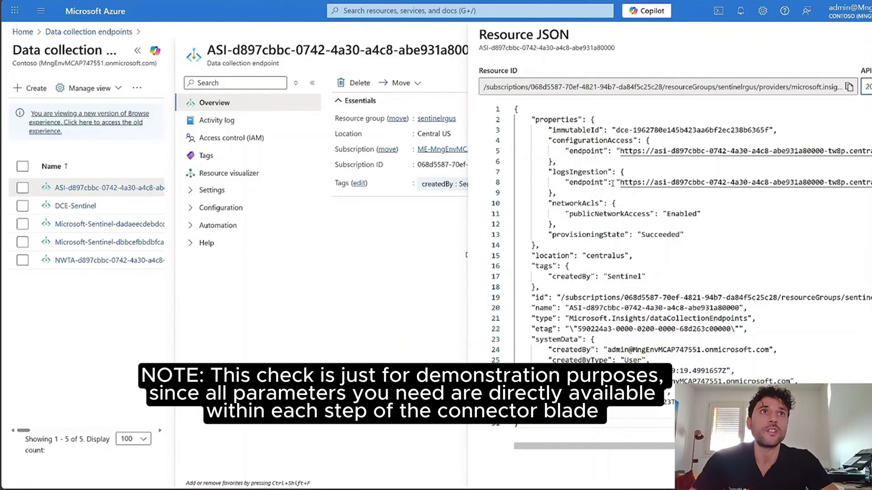
left_click_drag(620, 182, 846, 183)
left_click(846, 183)
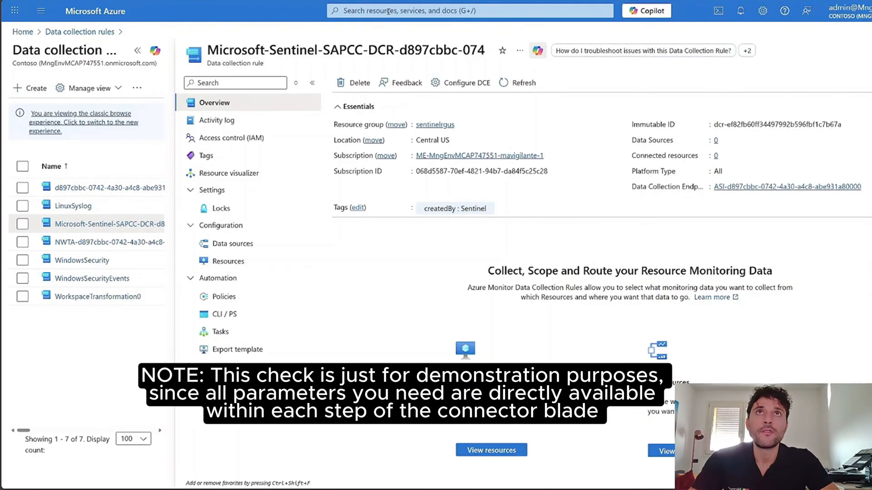
Search Azure for "log an", go to Log Analytics workspaces and open the SentinelWSUS1 workspace.
left_click(388, 11)
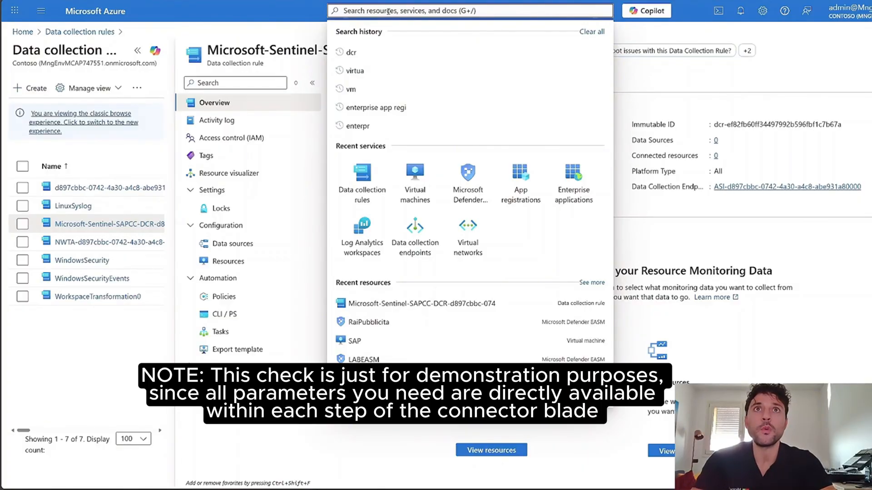
type("log")
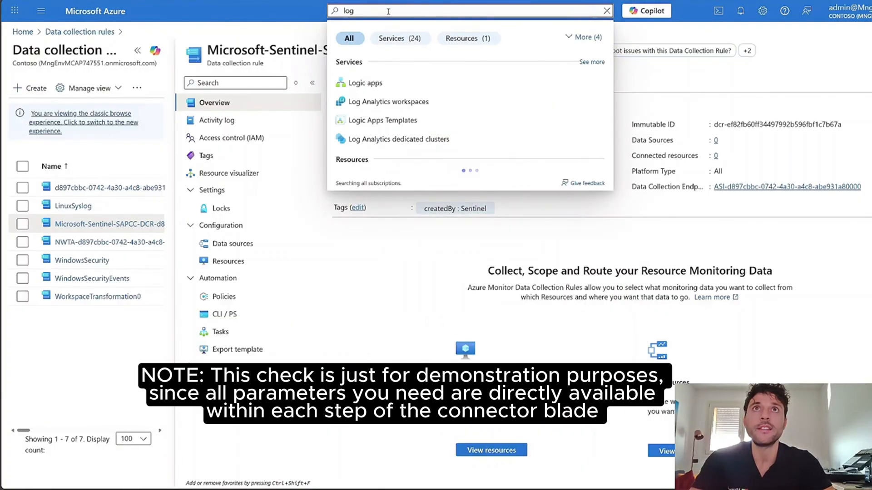
type(" a")
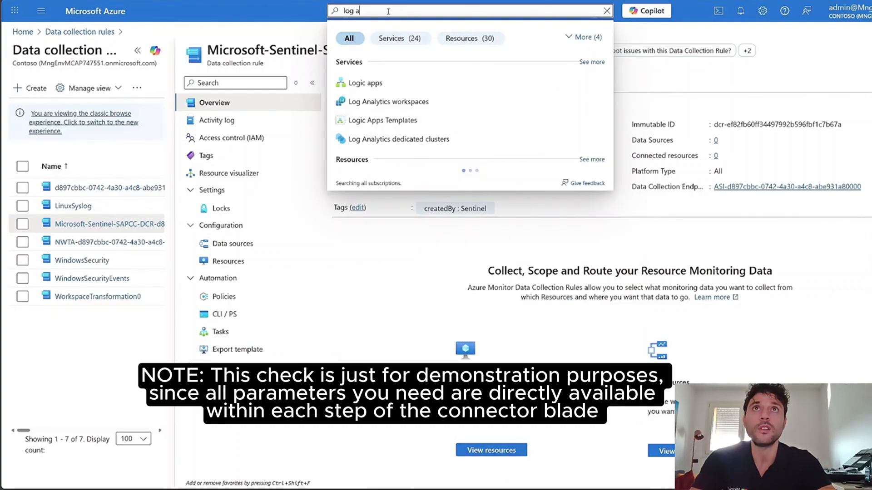
type("n")
key("Down")
key("Down")
key("Down")
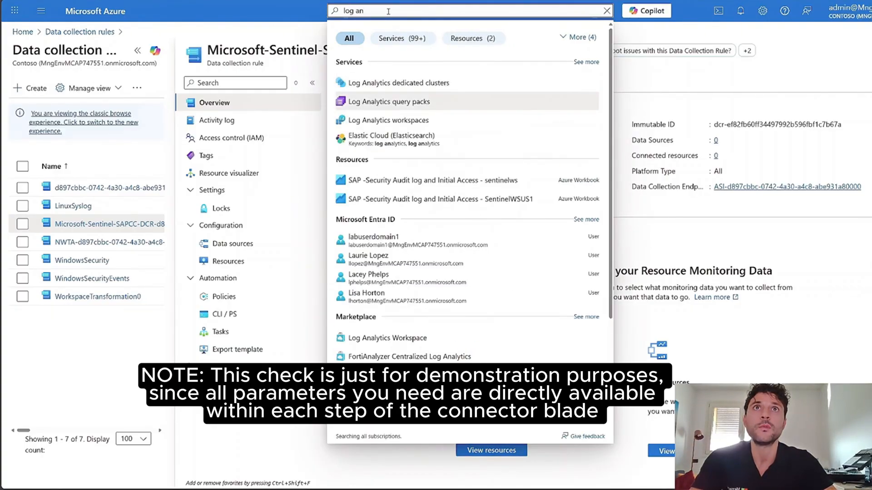
key("Return")
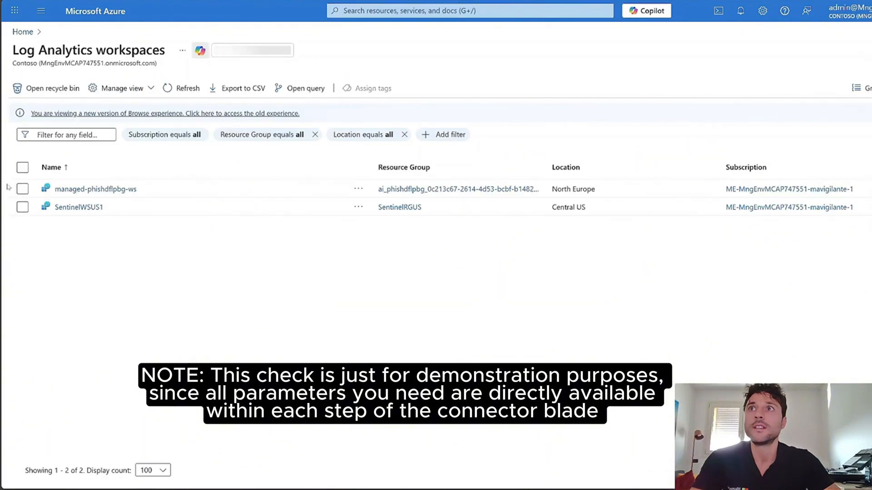
left_click(79, 207)
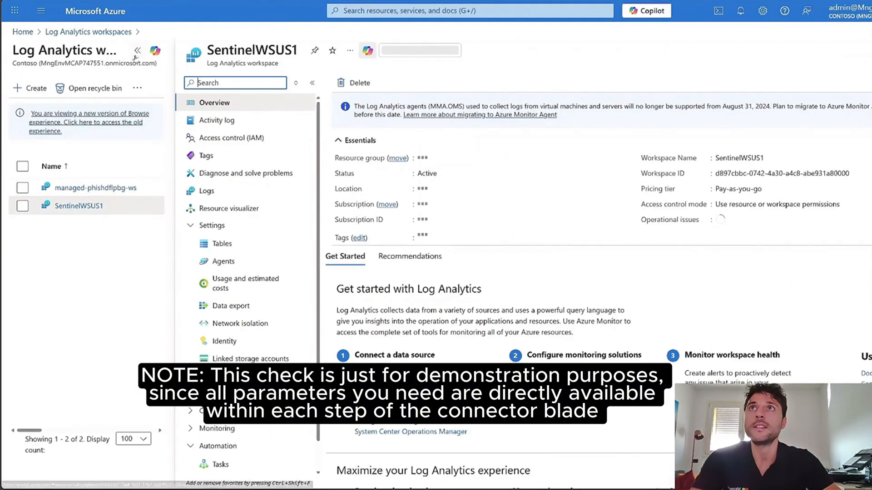
Open the Agents page of the SentinelWSUS1 workspace and examine the workspace ID and keys in the Log Analytics agent instructions.
left_click(73, 265)
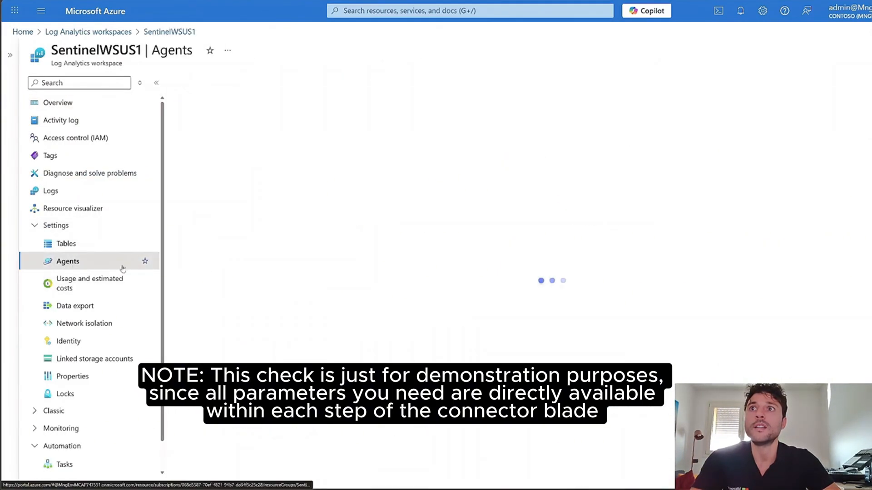
left_click(208, 227)
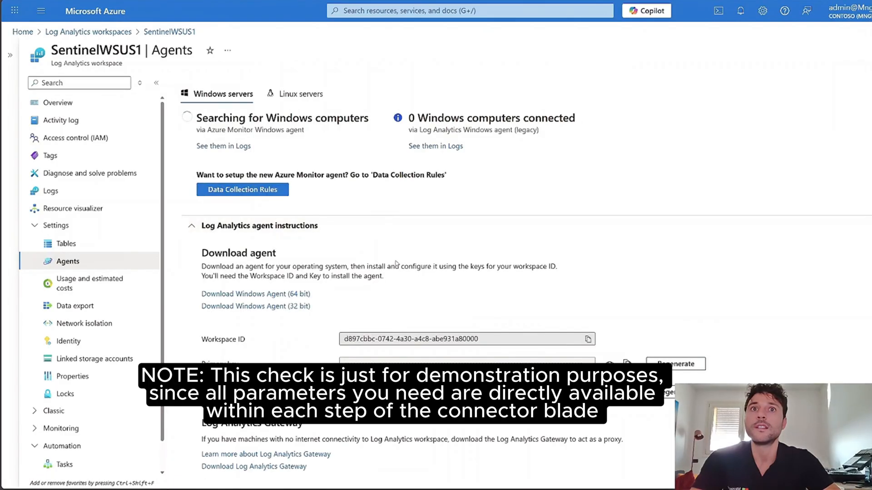
scroll(487, 340, "down", 1)
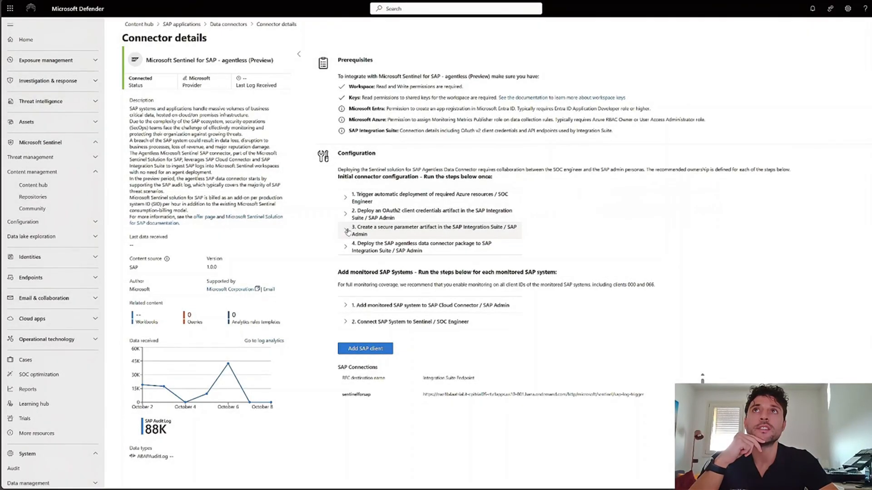
In Microsoft Defender's SAP agentless connector details, review configuration step 3 on the secure parameter artifact and step 4 on deploying the connector package.
left_click(347, 232)
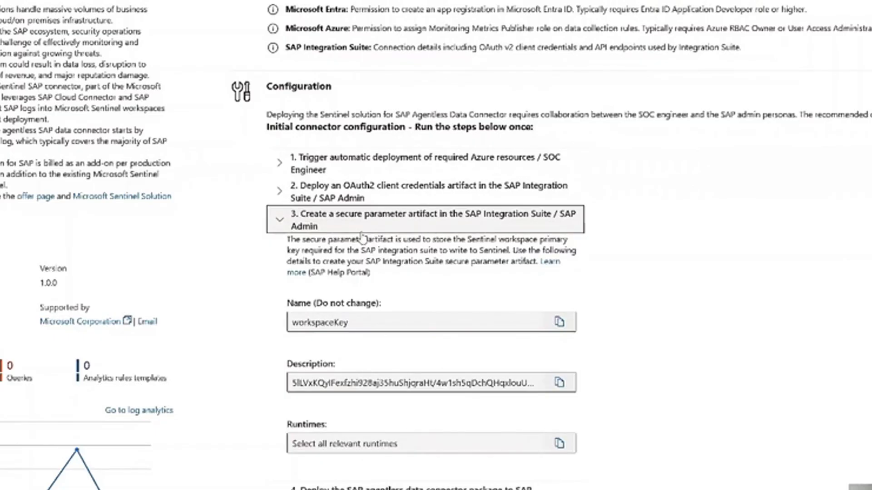
left_click(280, 223)
left_click(280, 245)
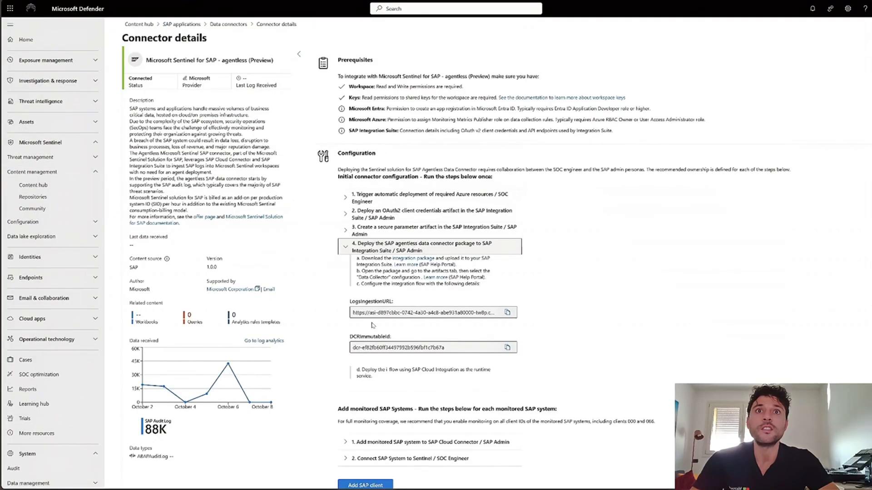
left_click_drag(352, 313, 497, 314)
left_click_drag(452, 348, 318, 347)
left_click(350, 251)
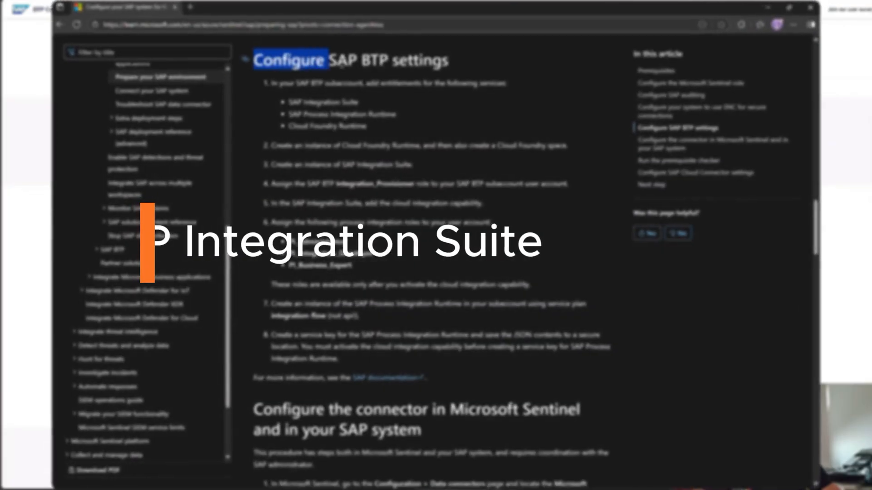
In the documentation's Configure SAP BTP settings section, highlight the SAP Integration Suite, SAP Process Integration Runtime and Cloud Foundry Runtime entitlements.
left_click_drag(341, 65, 447, 61)
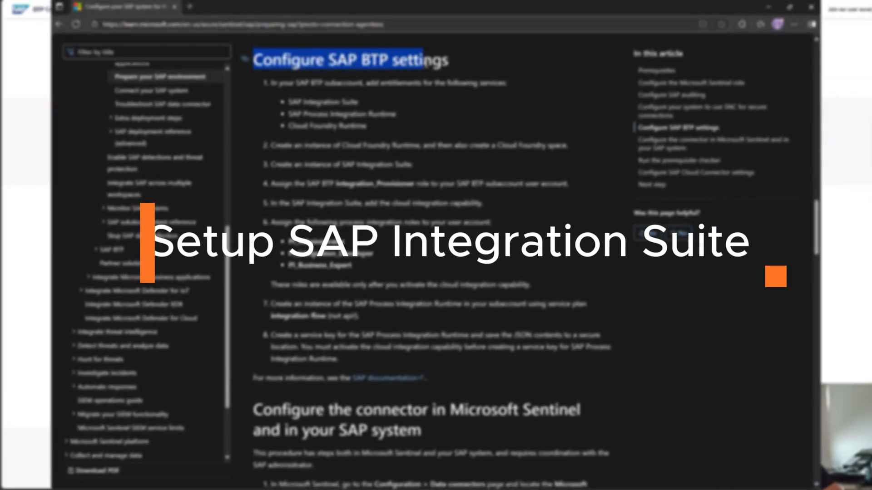
left_click(289, 100)
left_click_drag(289, 101, 361, 103)
left_click_drag(290, 114, 402, 114)
left_click_drag(289, 125, 367, 126)
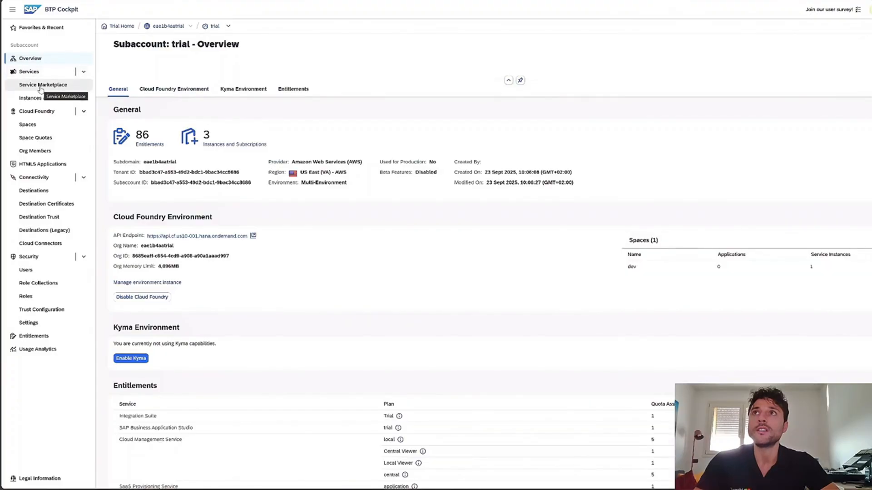
In the SAP BTP Cockpit, search the Service Marketplace for "Integra", inspect Integration Suite and SAP Process Integration Runtime, and view the subaccount's instances and subscriptions.
left_click(41, 87)
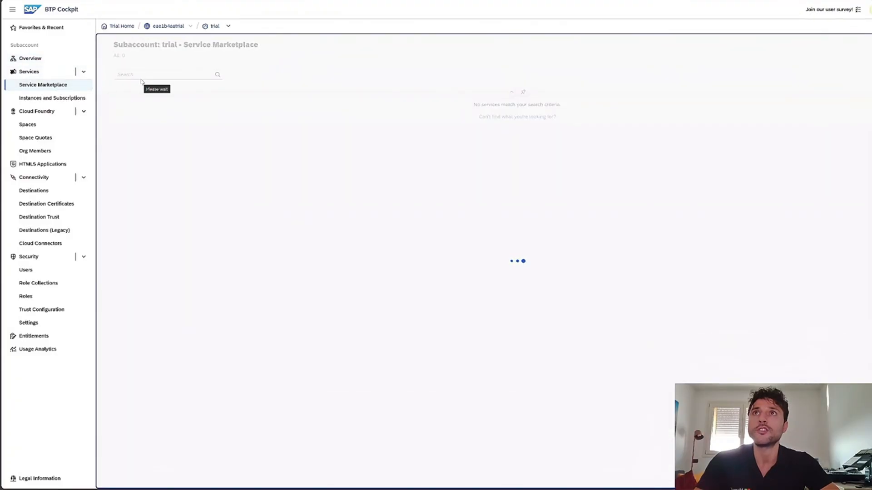
left_click(145, 79)
type("Integra")
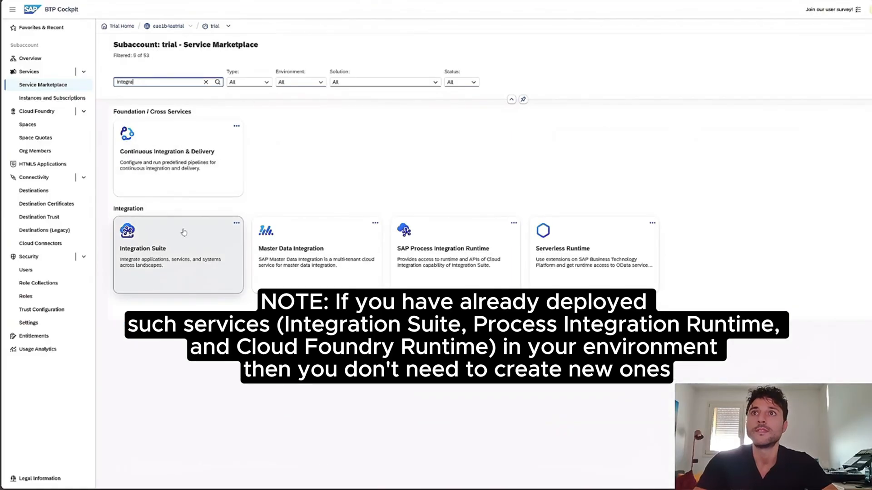
left_click(182, 224)
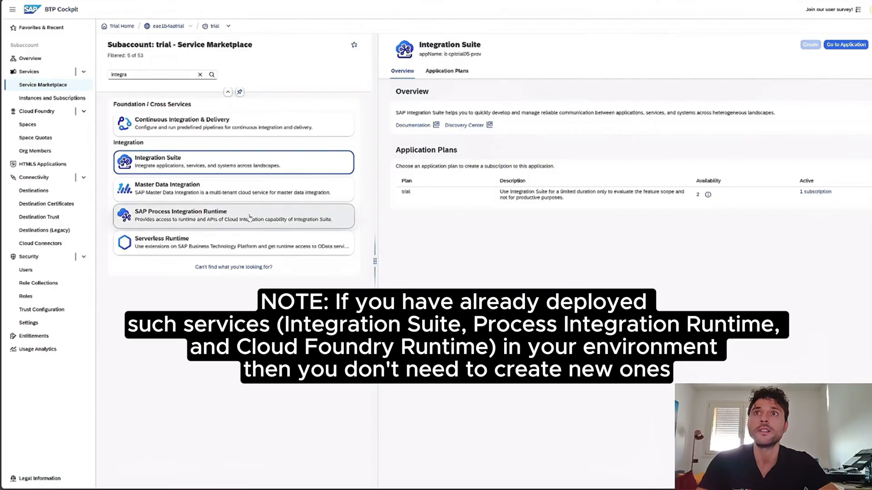
left_click(198, 227)
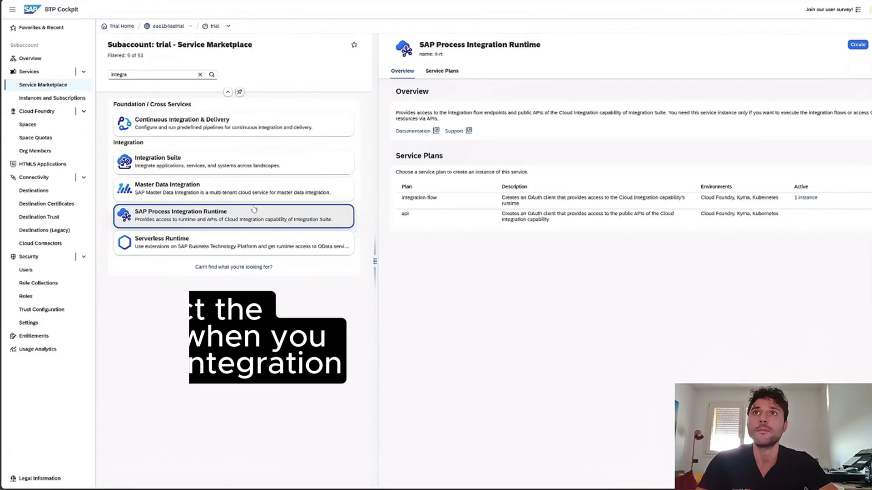
left_click(57, 99)
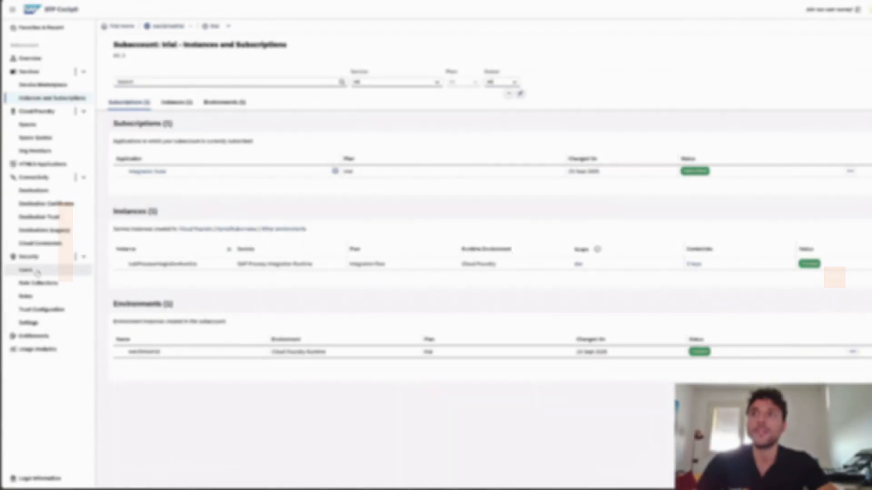
Search the assignable role collections of the subaccount user for "PI", check the SAP BTP roles required in the documentation, and cancel the assignment.
left_click(37, 271)
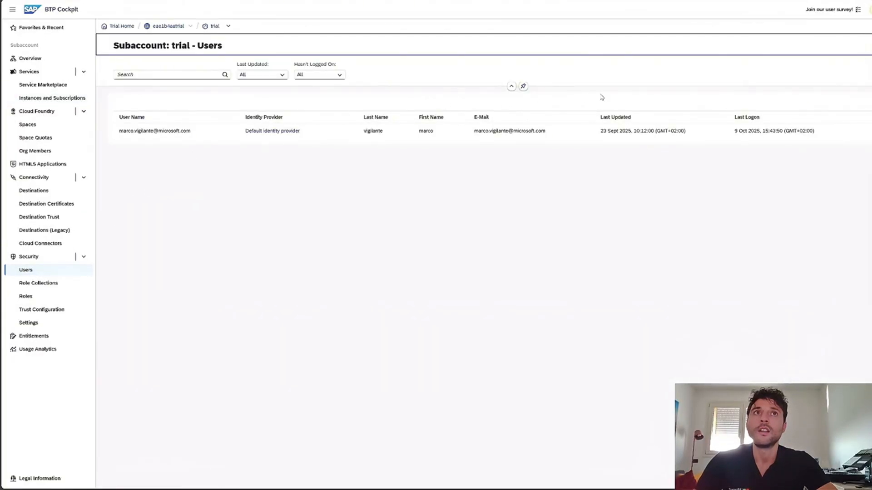
left_click(747, 133)
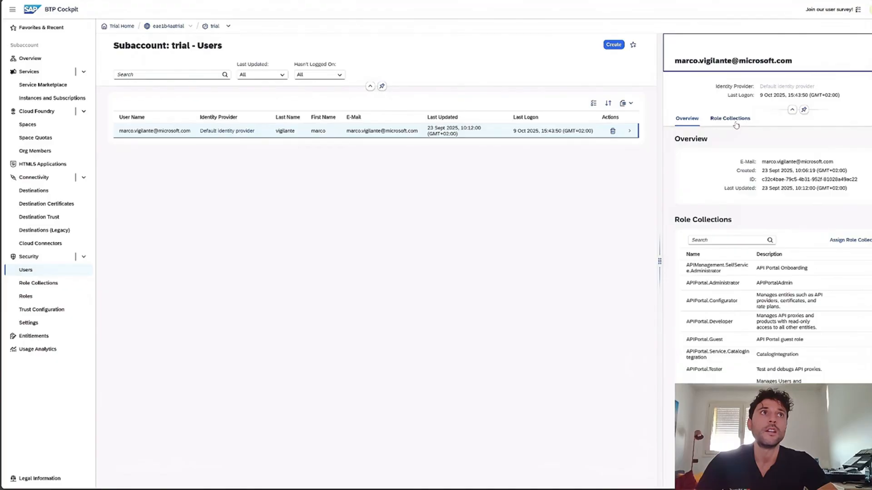
left_click(848, 241)
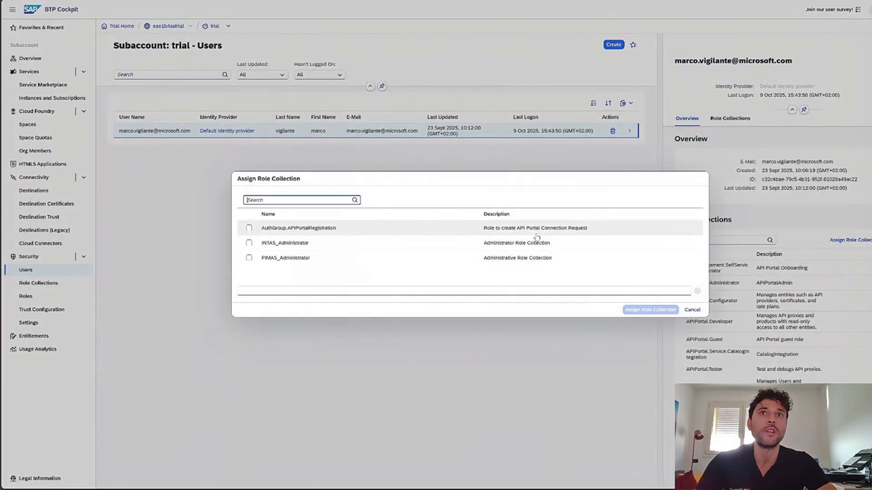
type("PI")
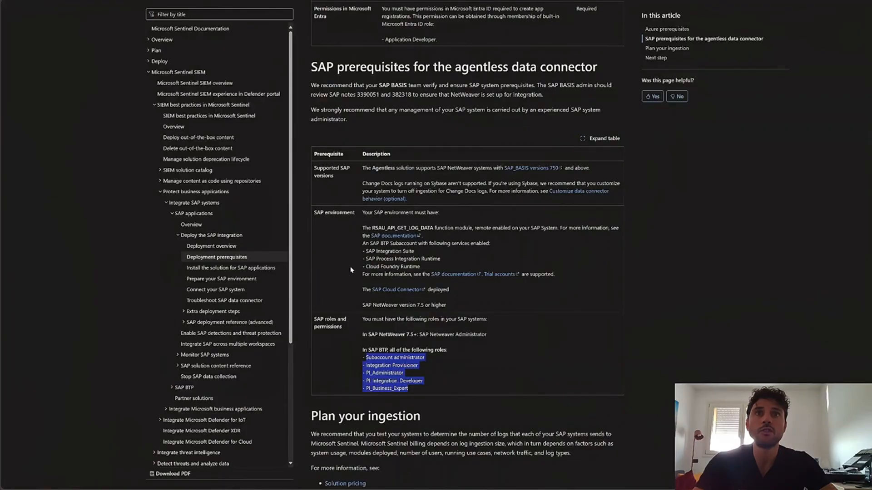
left_click(372, 363)
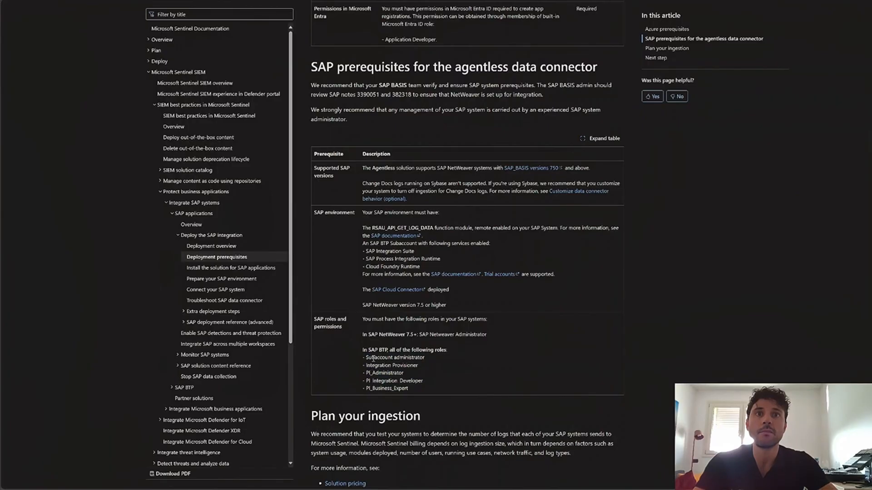
left_click_drag(367, 366, 418, 366)
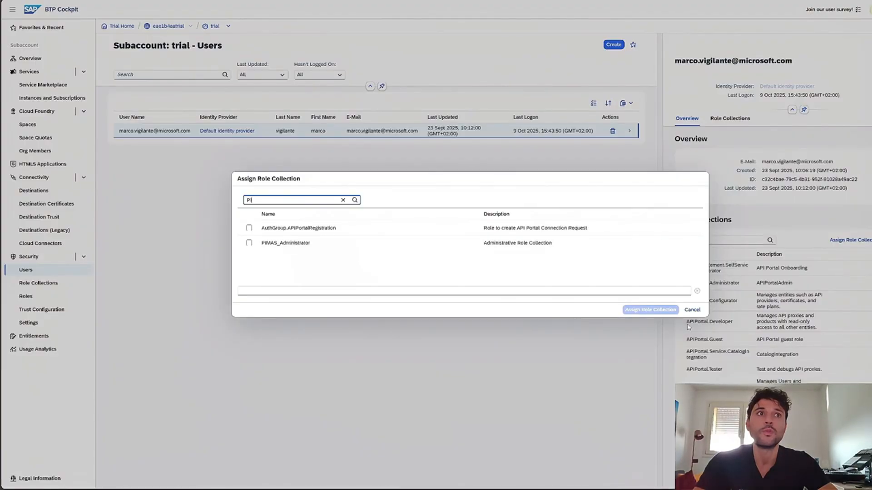
left_click(692, 309)
Load more of the user's assigned role collections and look through the list.
scroll(751, 313, "down", 3)
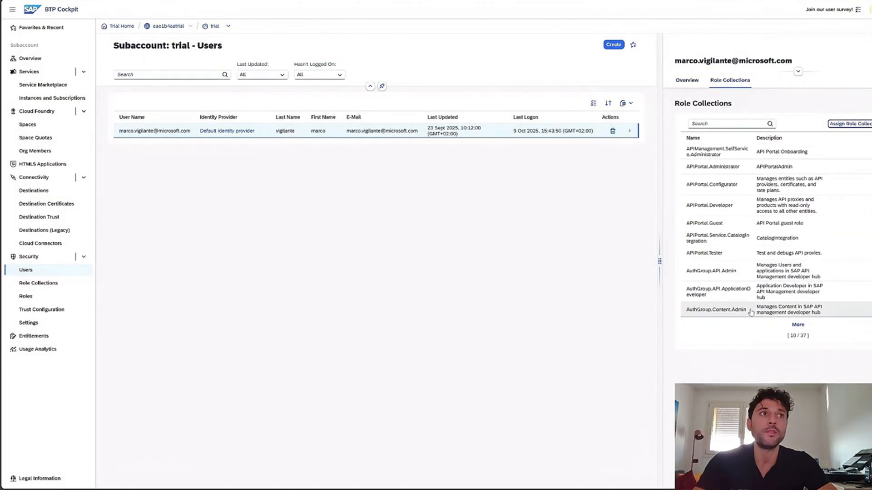
left_click(797, 326)
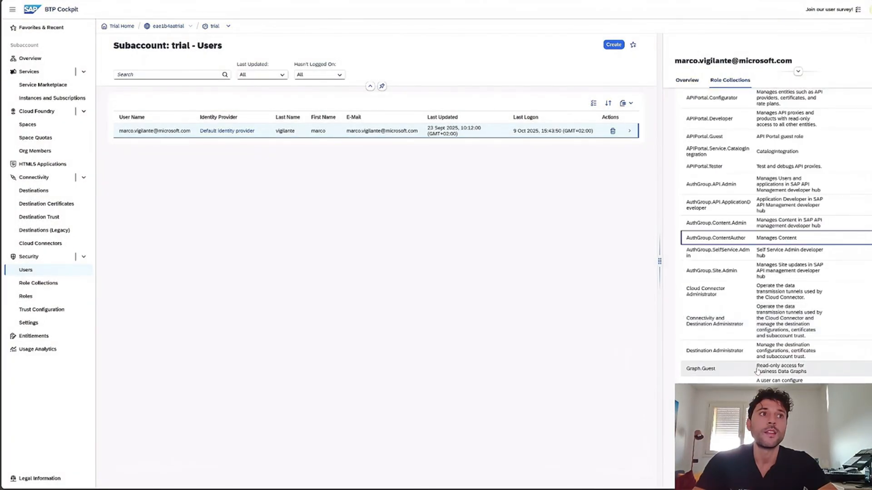
scroll(756, 368, "up", 3)
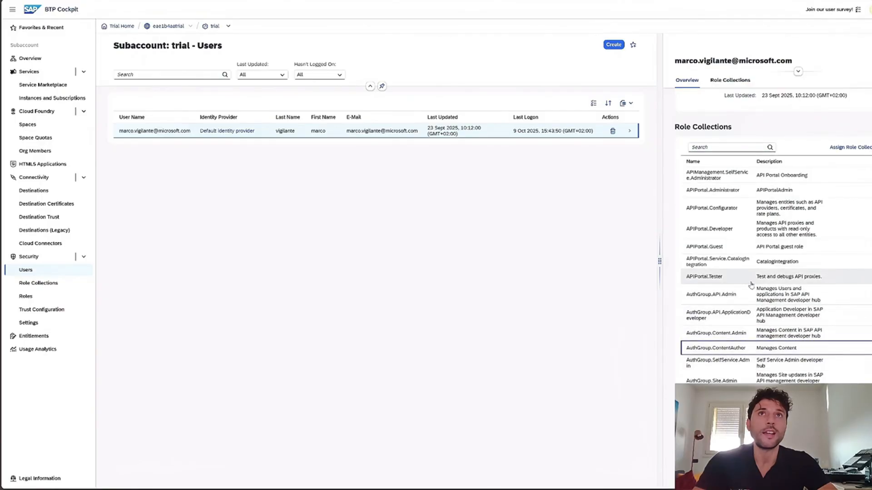
Open the Integration Suite application from the trial subaccount's subscriptions.
left_click(45, 101)
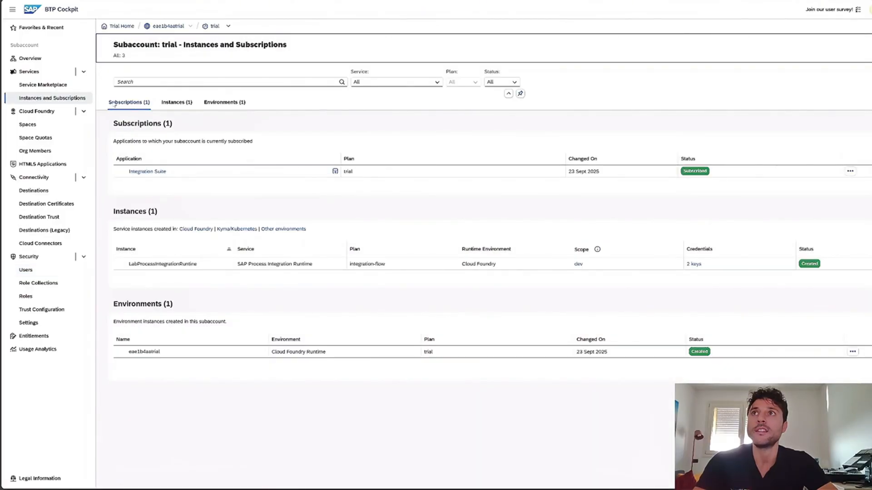
left_click(335, 172)
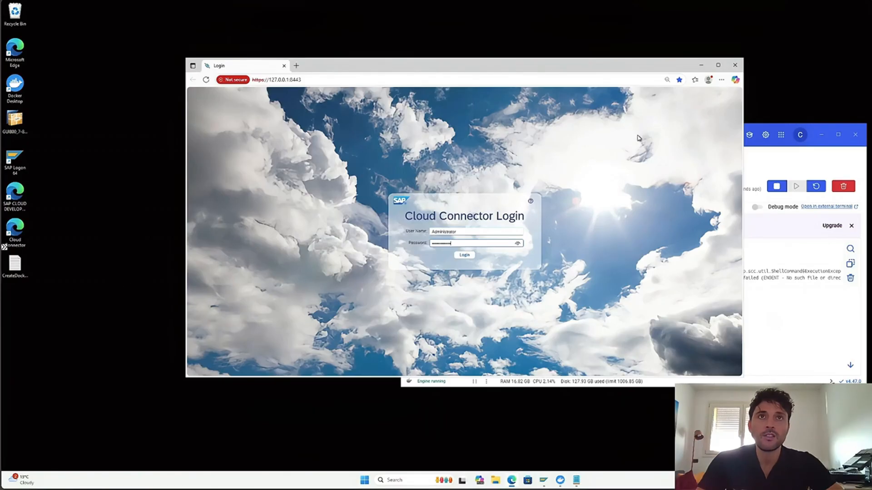
Sign in to SAP Cloud Connector, examine adding a subaccount with authentication data from a file, and cancel the dialog.
left_click(471, 258)
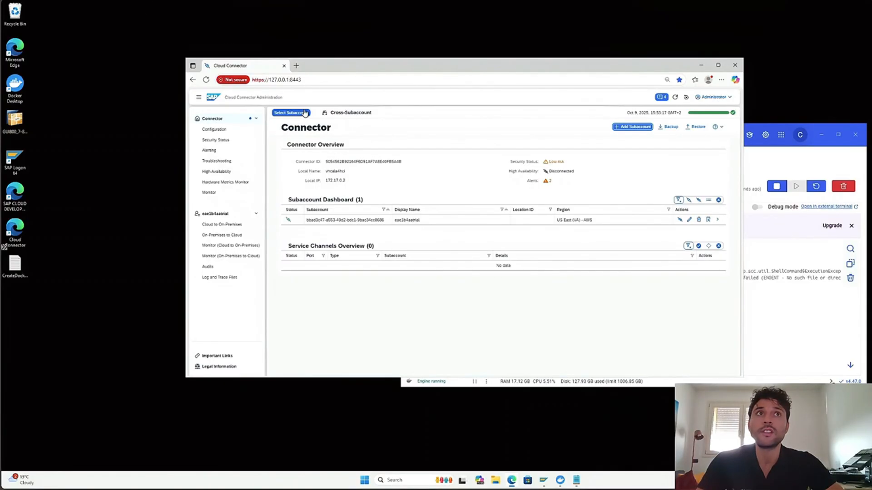
left_click(626, 128)
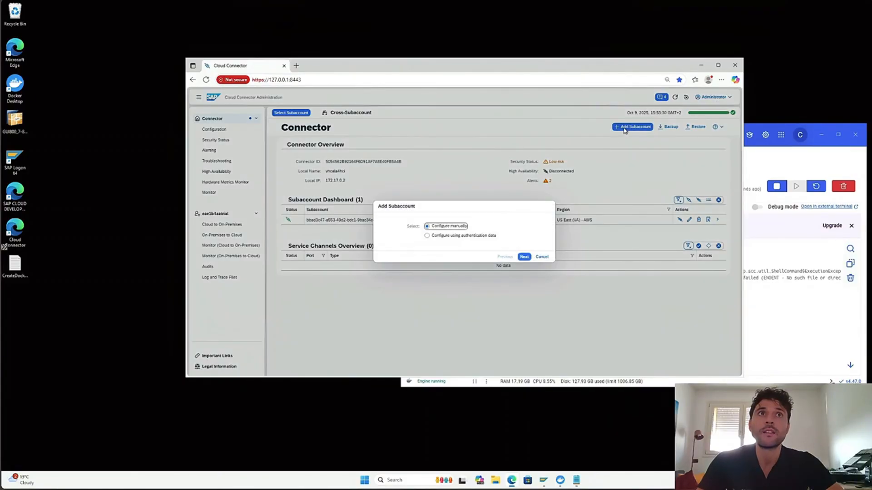
left_click(465, 236)
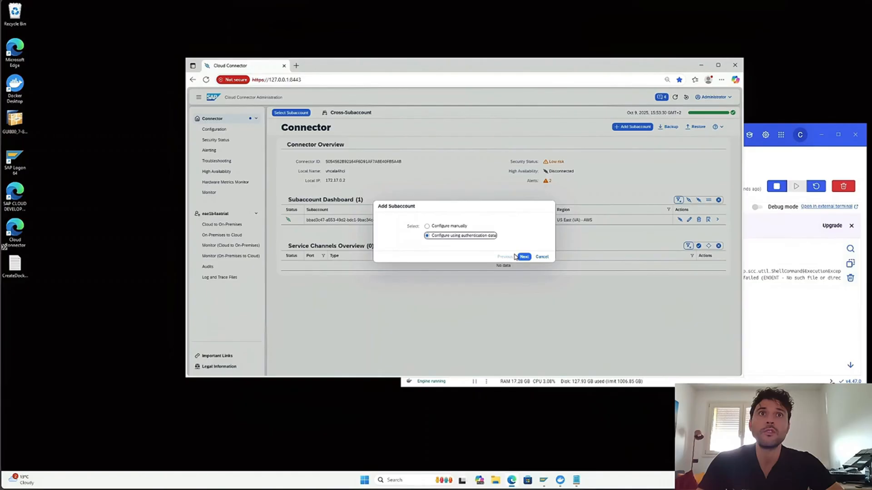
left_click(522, 257)
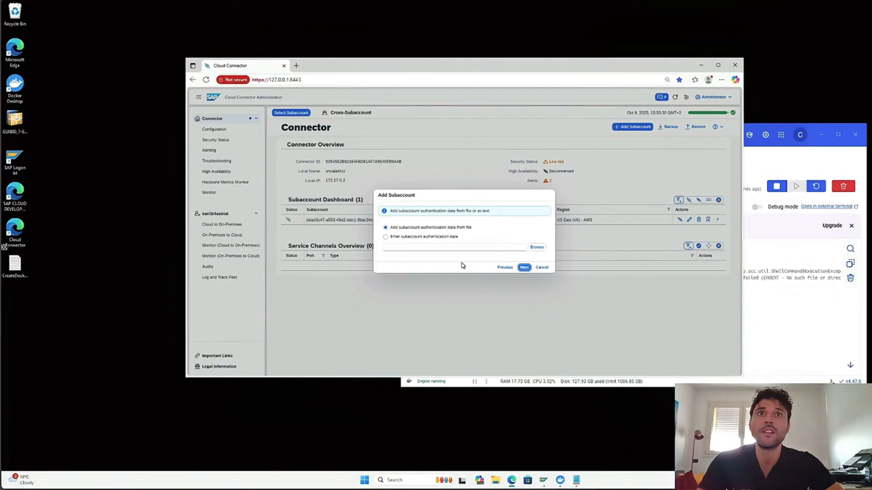
left_click(541, 267)
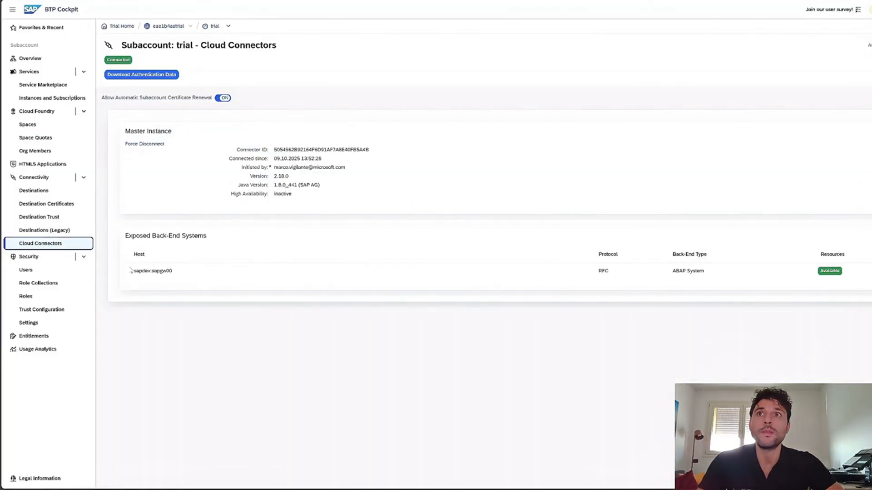
On the BTP Cockpit's Cloud Connectors page, highlight the host name of the exposed back-end system.
left_click_drag(135, 271, 175, 275)
left_click(168, 302)
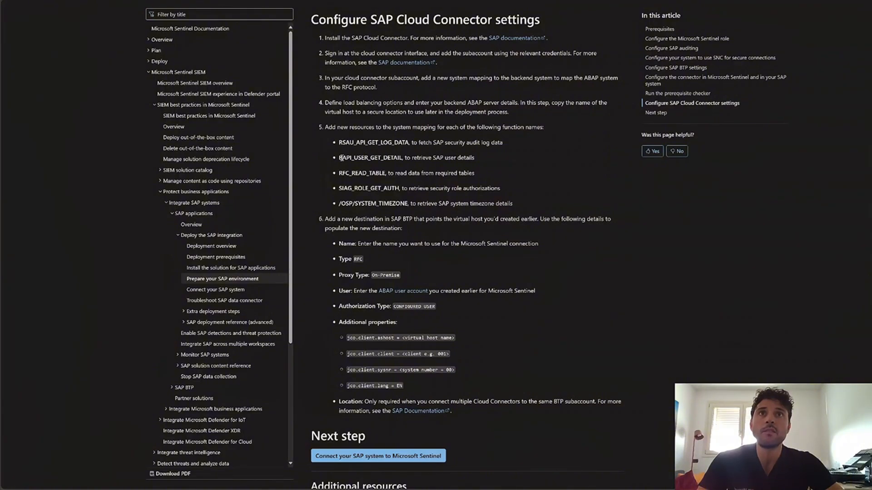
In the documentation's SAP Cloud Connector settings, highlight the BAPI_USER_GET_DETAIL and RFC_READ_TABLE function names required for the system mapping.
left_click_drag(340, 158, 402, 158)
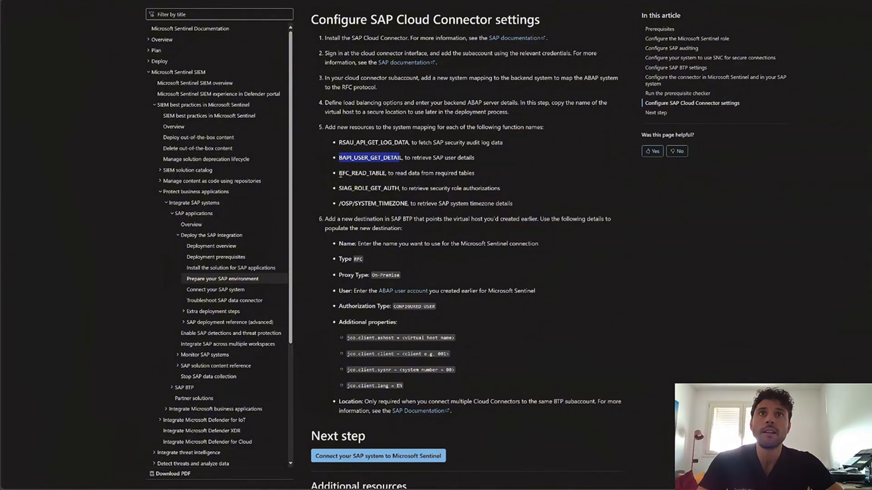
left_click(340, 173)
left_click_drag(340, 173, 387, 174)
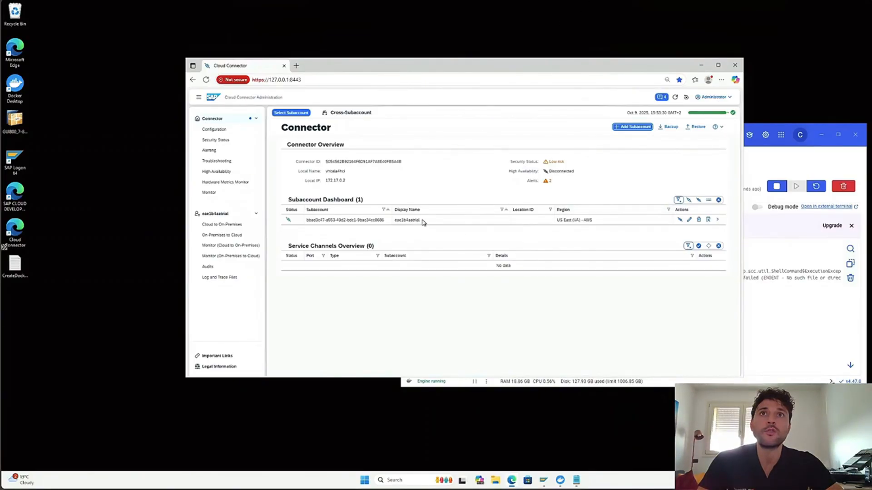
In Cloud Connector, view the subaccount's Cloud to On-Premises mappings, preview adding a system mapping for an ABAP System, and cancel it.
left_click(225, 226)
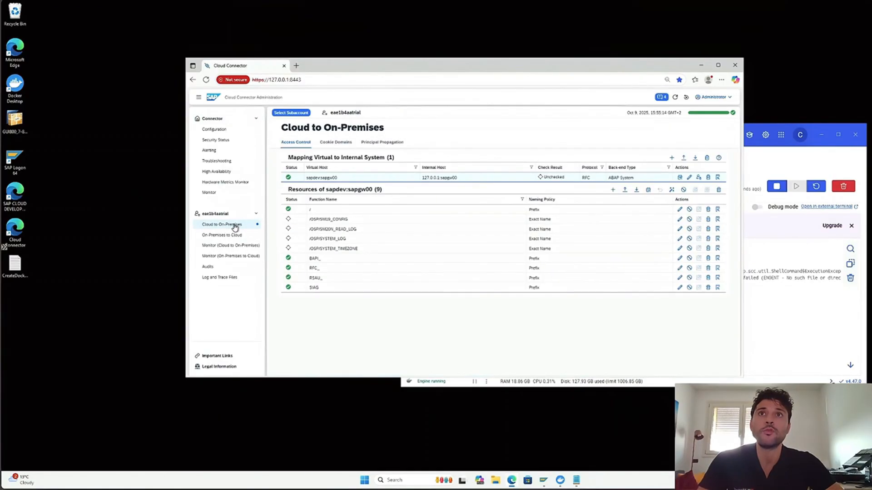
left_click(671, 157)
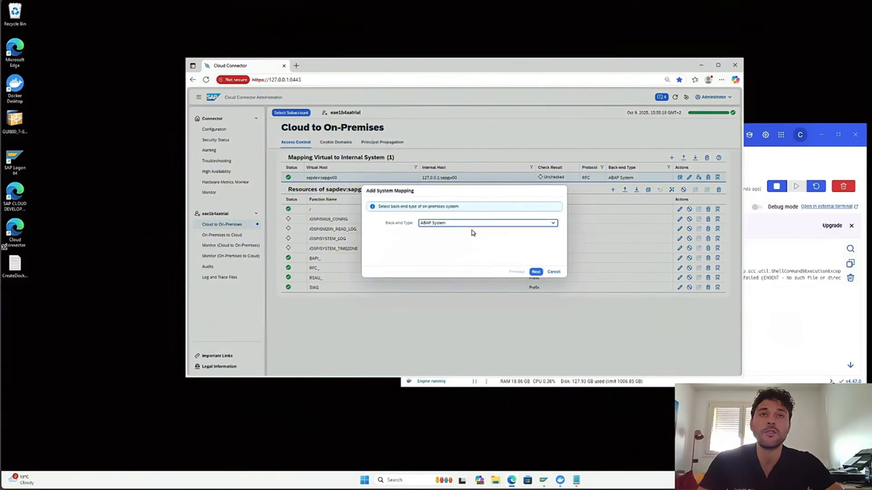
left_click(547, 272)
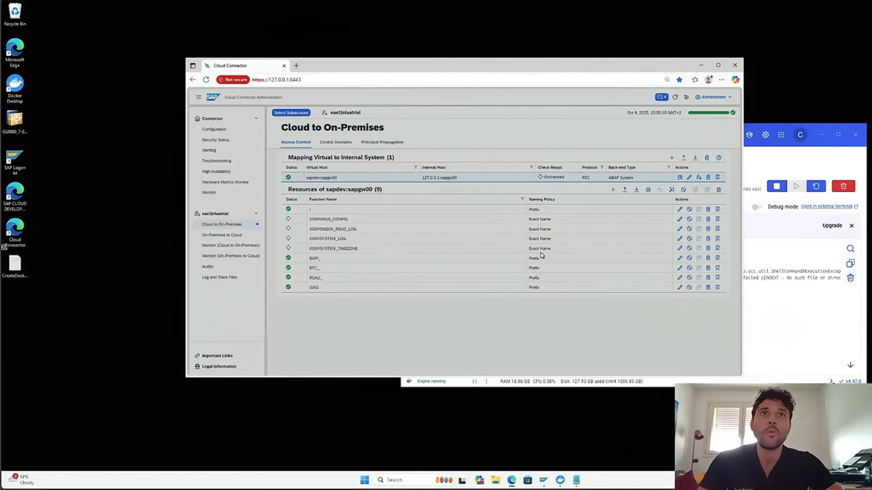
Check the availability of the internal host 127.0.0.1:sapgw00 in the Cloud to On-Premises mapping, clearing the Docker Desktop window out of the way.
left_click(439, 179)
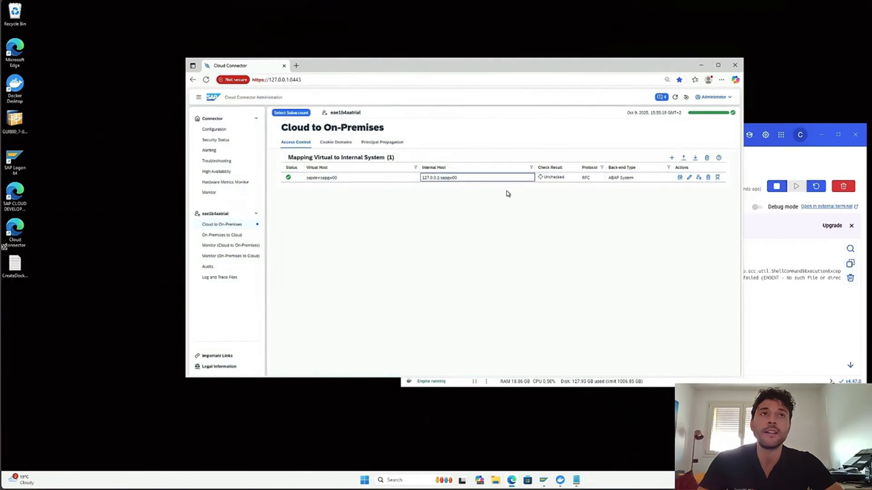
left_click(752, 167)
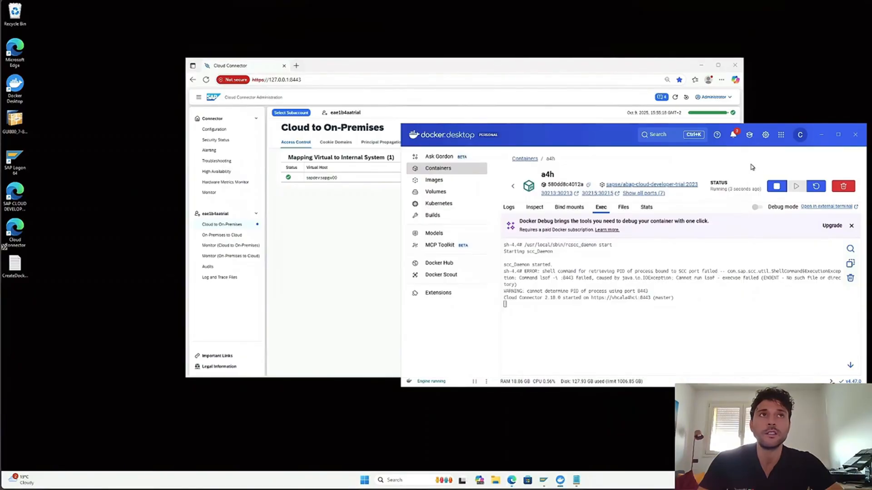
left_click(820, 134)
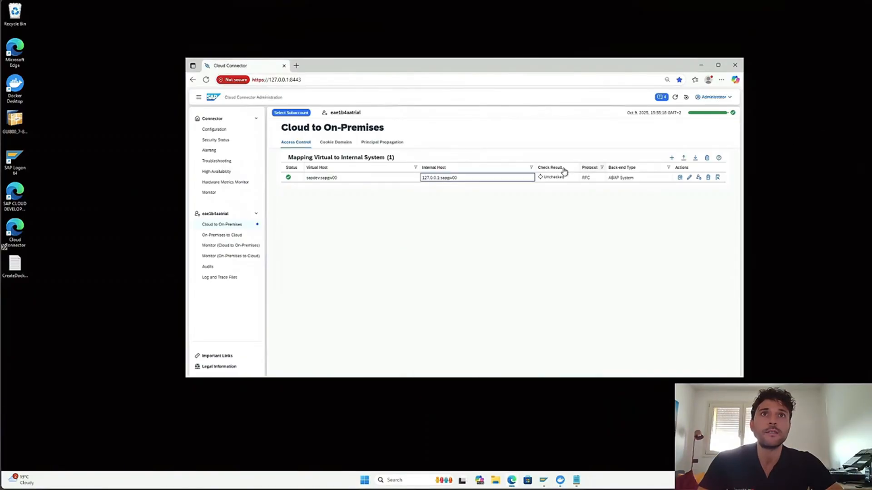
left_click(681, 178)
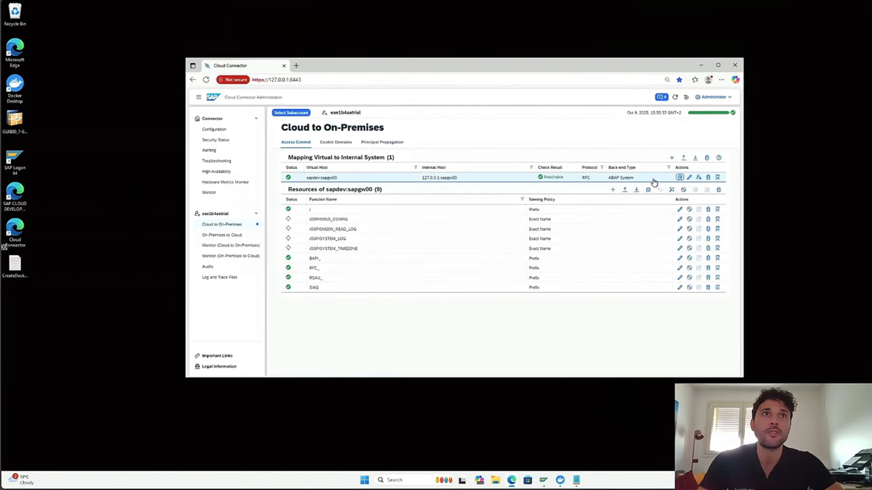
mouse_move(543, 179)
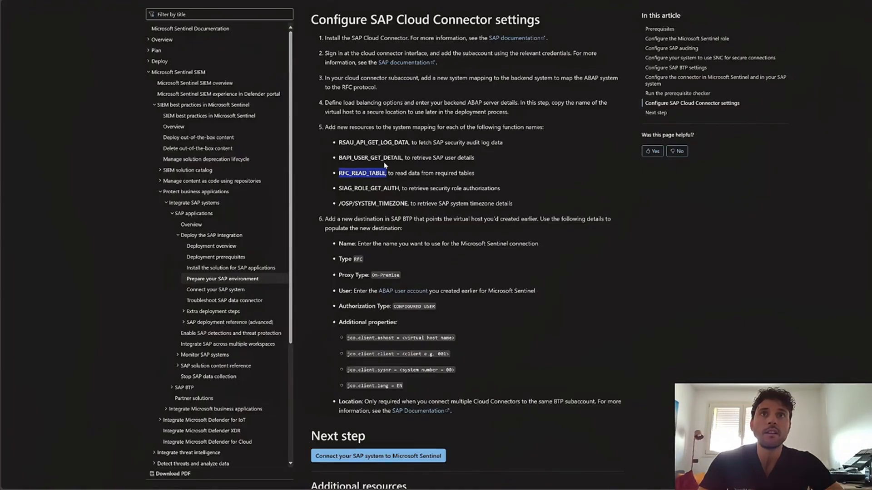
In the documentation, highlight the "Configure SAP Cloud Connector settings" heading.
left_click(383, 167)
left_click_drag(312, 18, 542, 19)
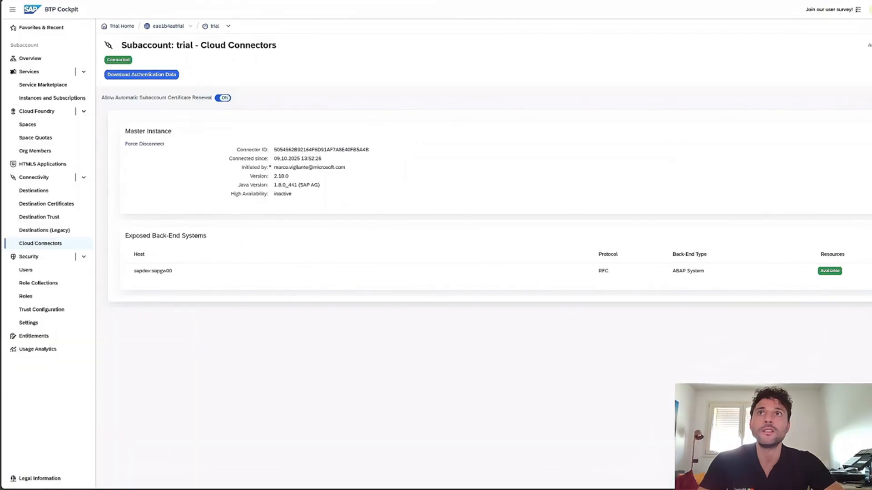
In BTP Cockpit, open the sentinelforsap destination of the trial subaccount in edit mode and examine its name and authentication properties.
left_click(63, 195)
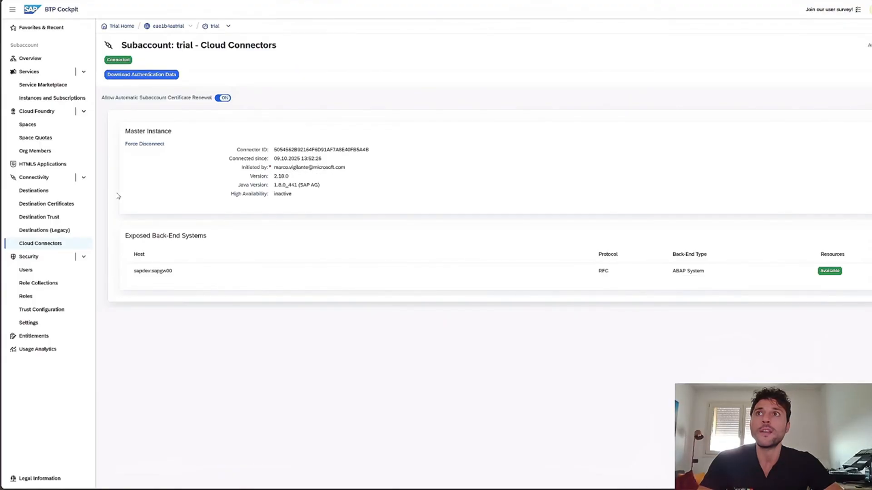
left_click(46, 191)
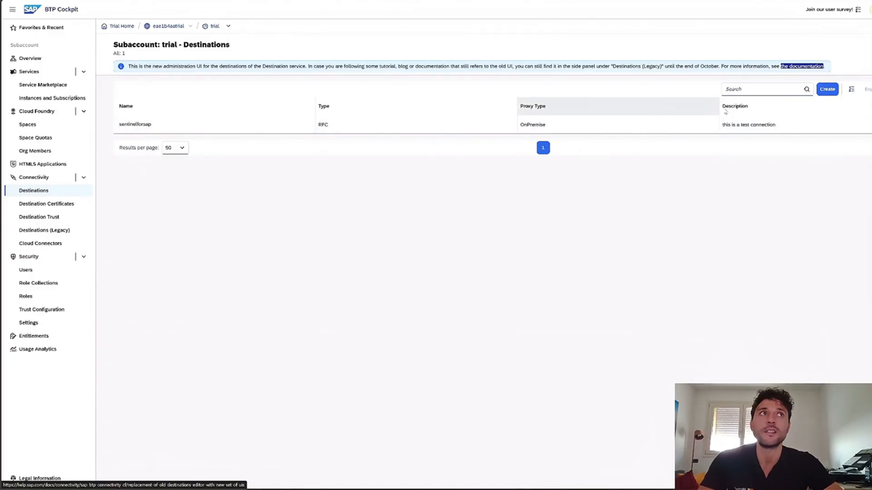
left_click(672, 131)
left_click(738, 44)
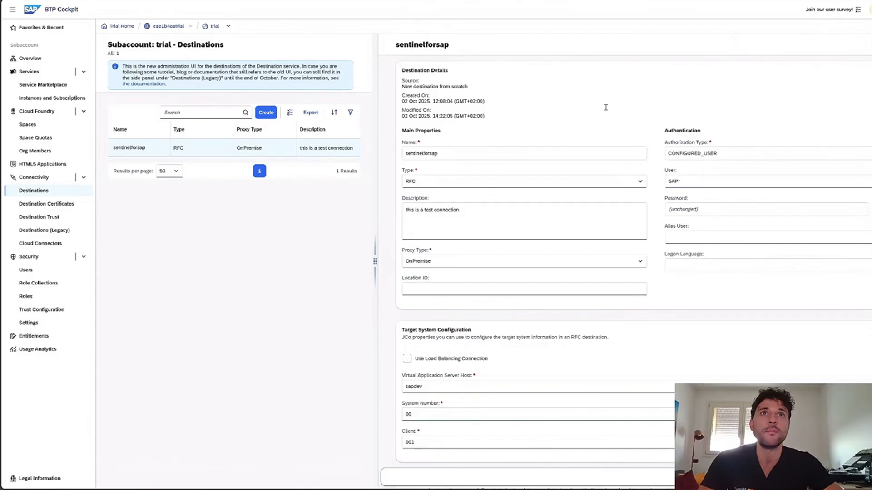
left_click_drag(539, 153, 408, 155)
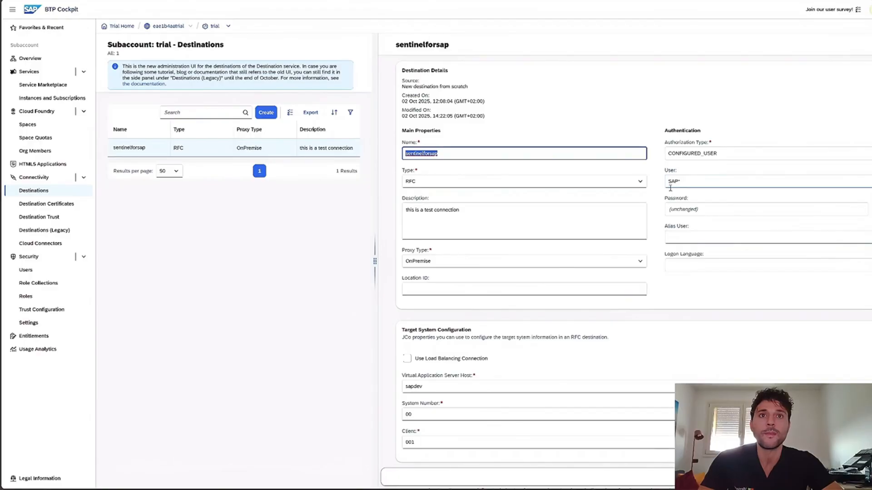
scroll(584, 261, "down", 1)
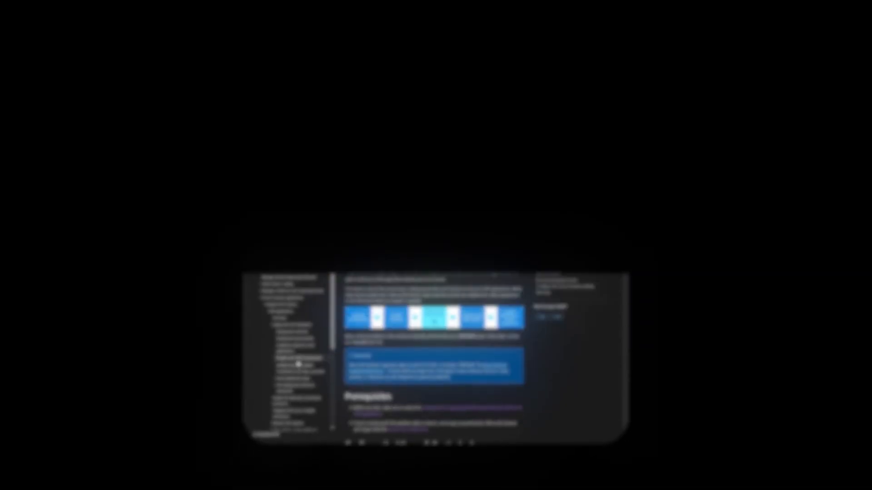
In the documentation's Microsoft Sentinel role section, open the MSFTSEN_SENTINEL_READER template separately, review its authorizations, and return to the article.
scroll(241, 347, "down", 10)
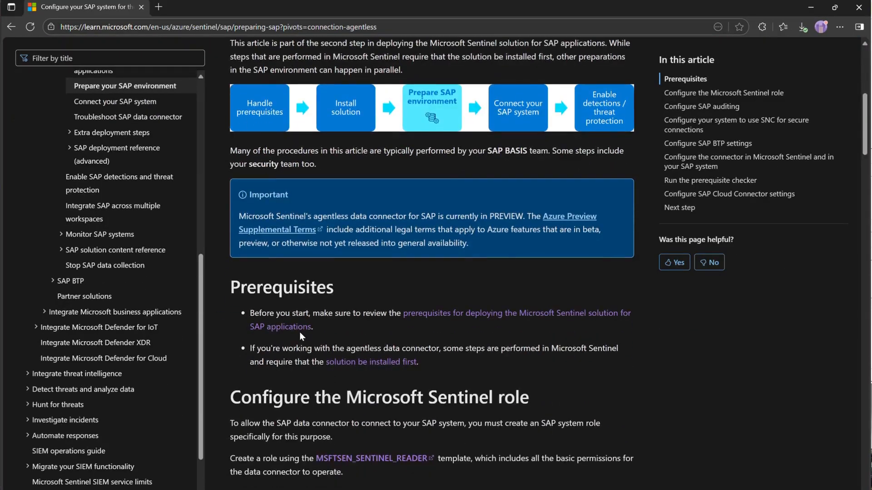
left_click_drag(229, 240, 526, 245)
left_click(394, 288)
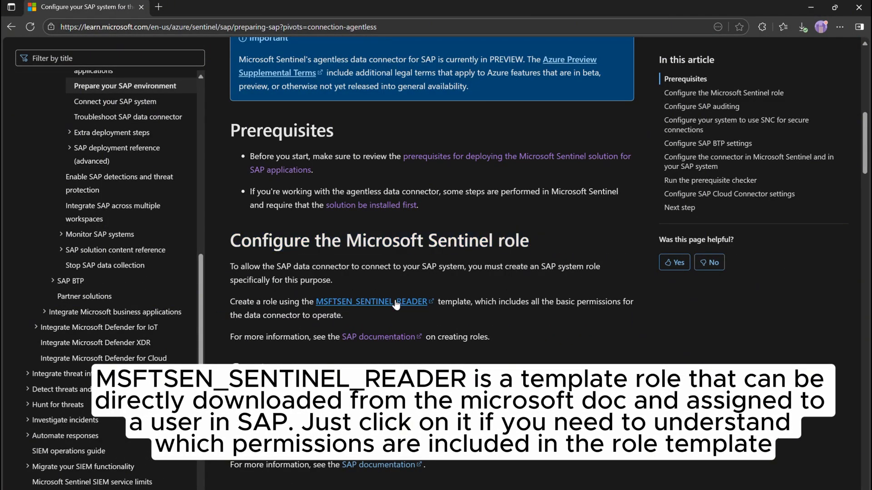
right_click(396, 304)
left_click(403, 303)
left_click(182, 7)
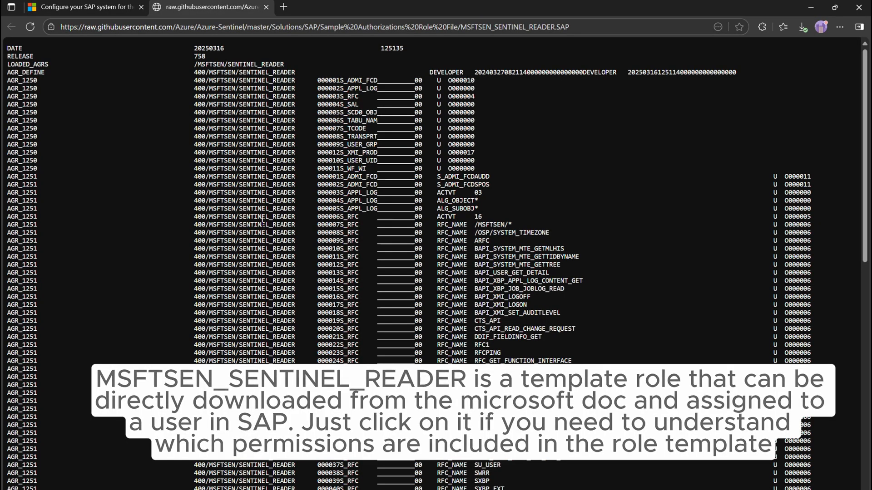
scroll(436, 254, "down", 5)
left_click(60, 11)
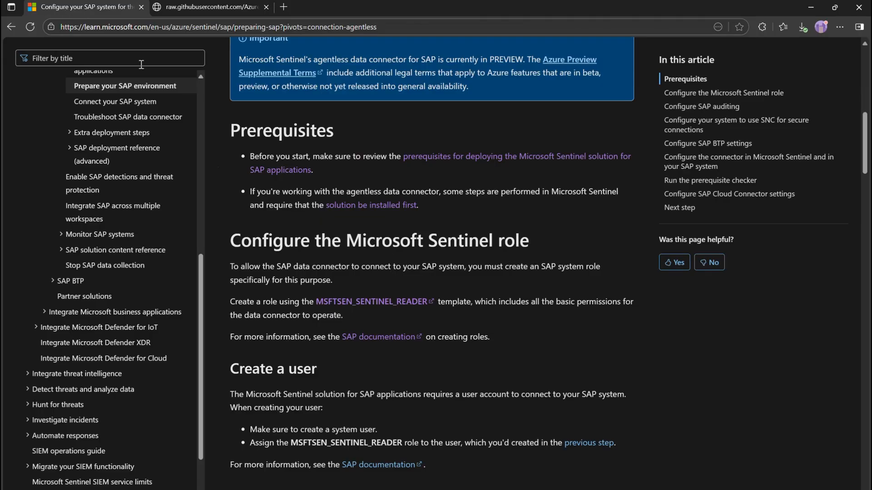
Review the linked SAP documentation on creating roles, and highlight the article's instruction to assign the MSFTSEN_SENTINEL_READER role to the user.
right_click(372, 339)
left_click(387, 346)
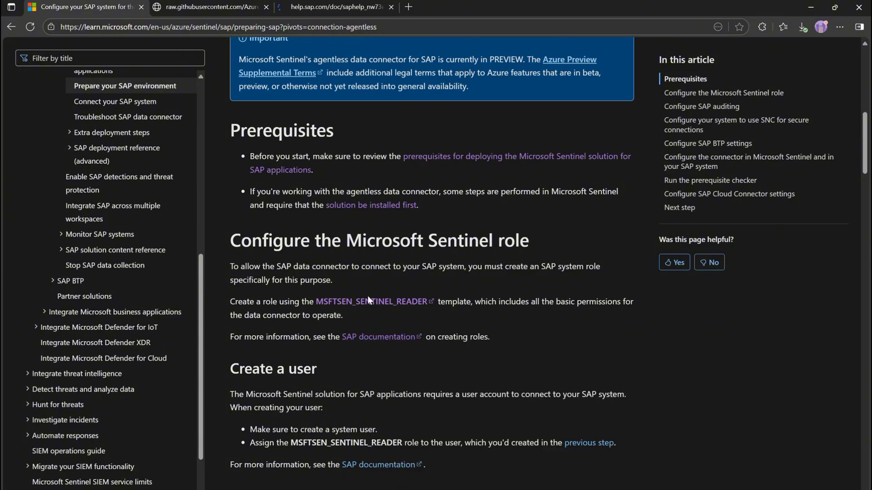
left_click(321, 6)
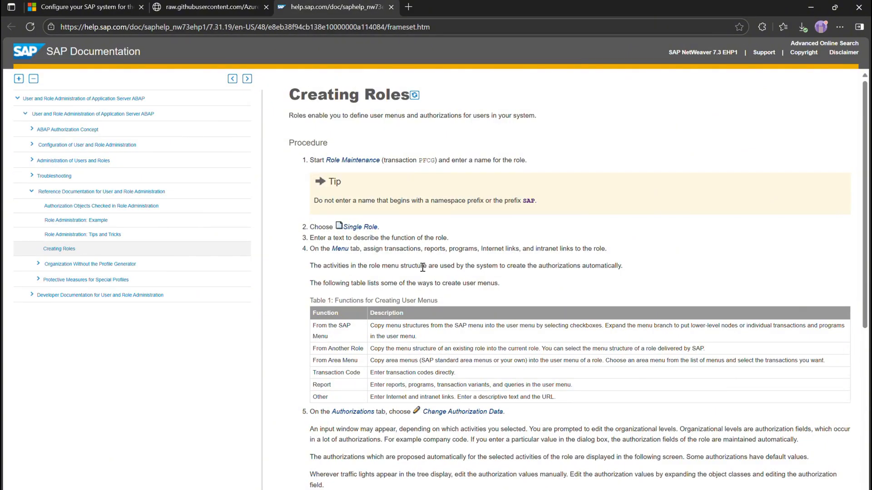
scroll(423, 267, "down", 3)
left_click(86, 7)
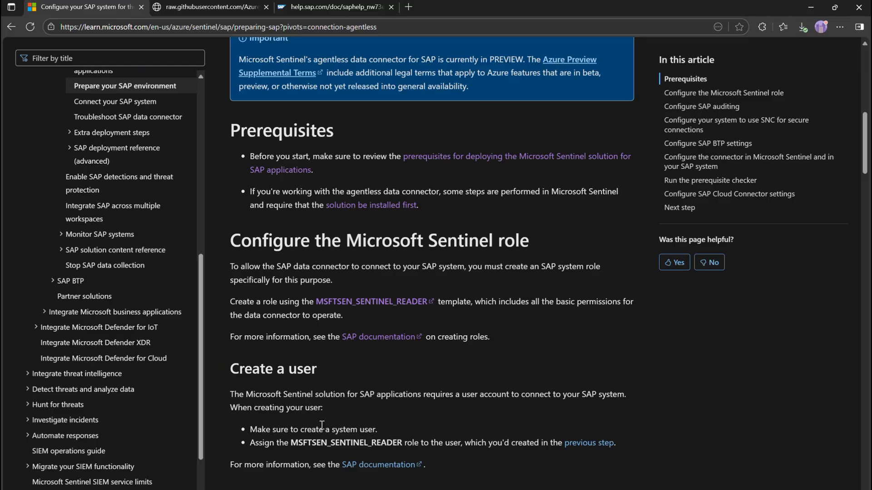
left_click_drag(250, 442, 461, 442)
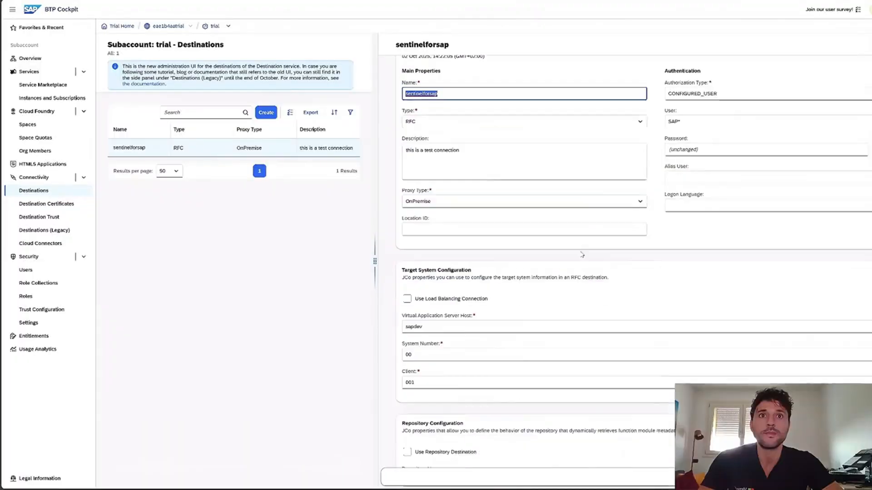
In BTP Cockpit, review the sentinelforsap destination's target system and remaining configuration sections, and close its details without changes.
scroll(453, 277, "down", 2)
left_click(453, 278)
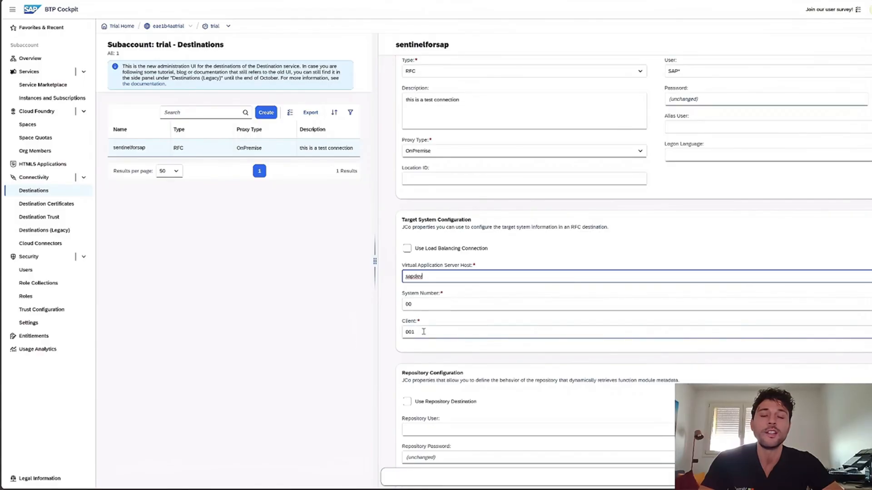
scroll(424, 329, "down", 7)
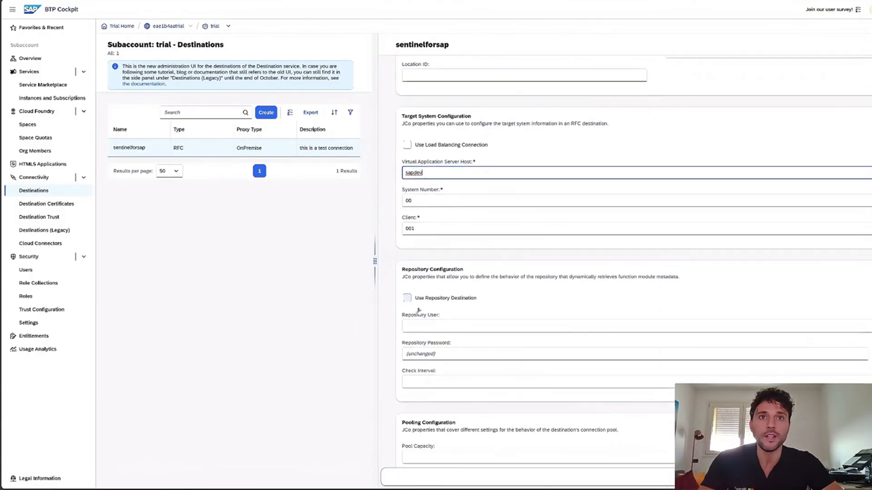
scroll(484, 299, "down", 5)
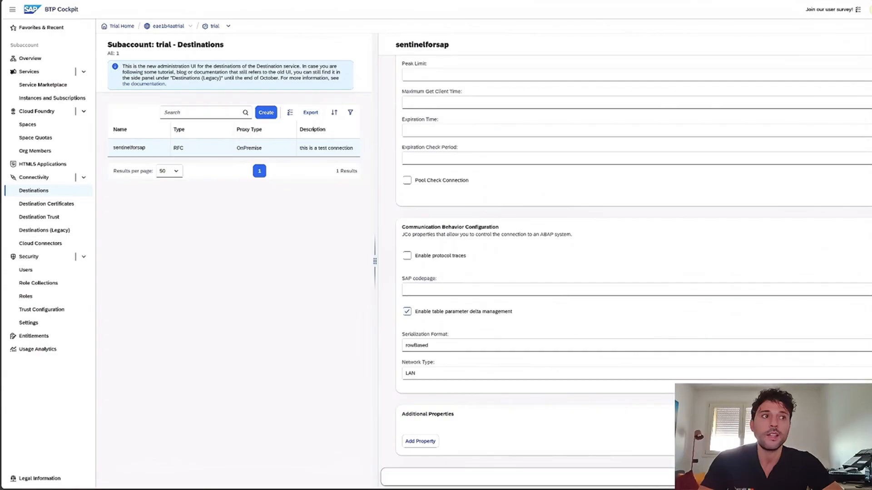
left_click(870, 44)
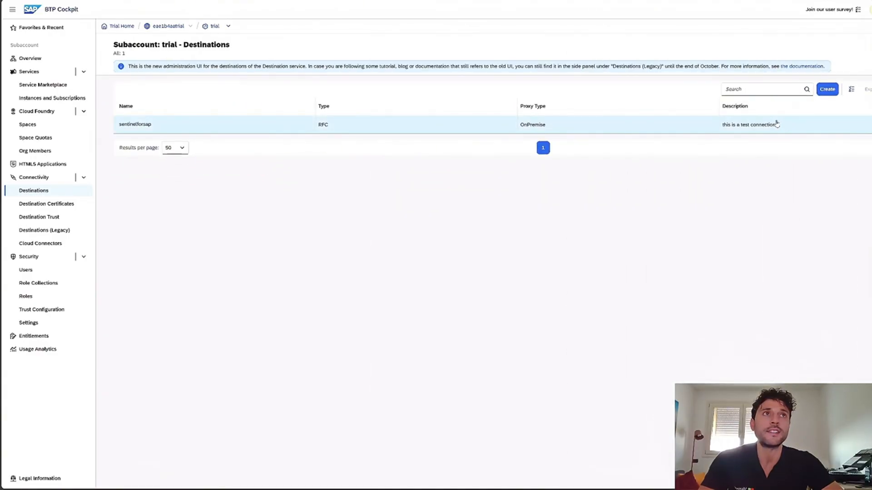
Reopen the sentinelforsap destination, run its connection check, highlight the result message, and dismiss it.
left_click(602, 124)
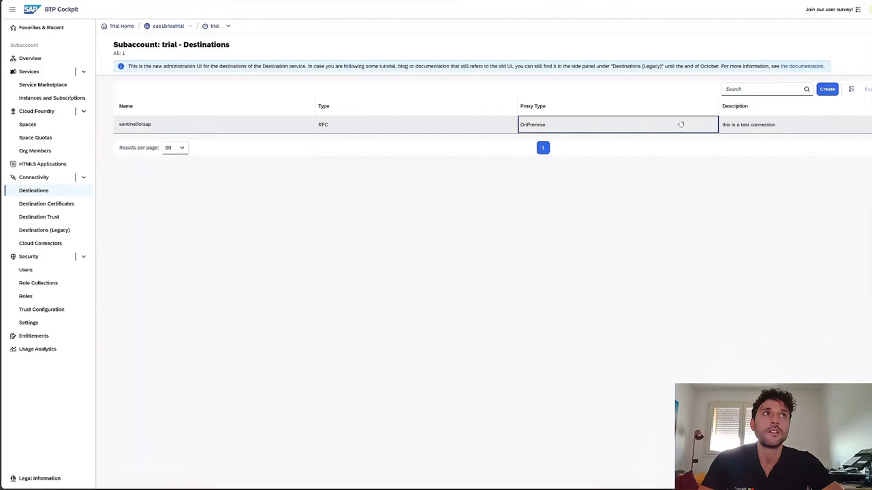
left_click(306, 131)
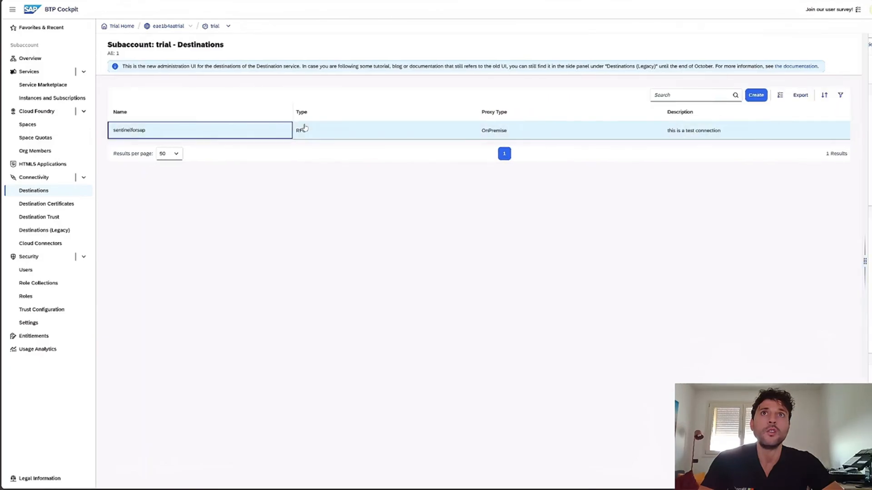
left_click(852, 46)
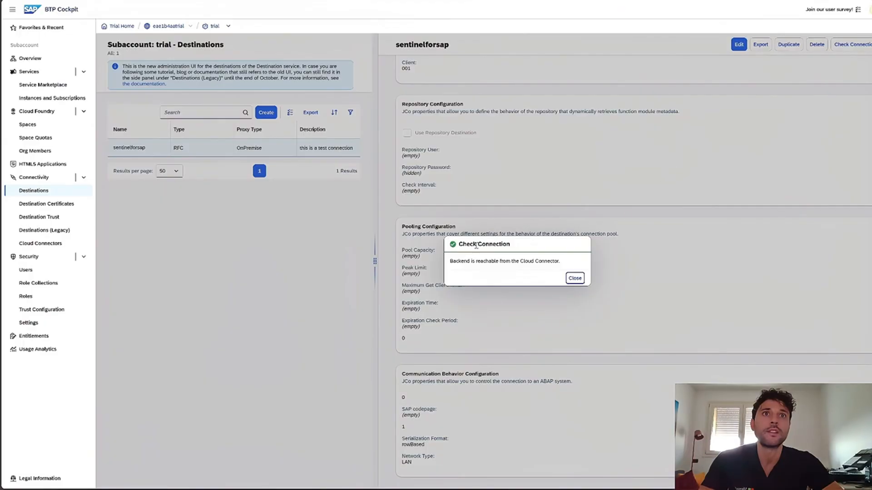
left_click_drag(449, 261, 551, 261)
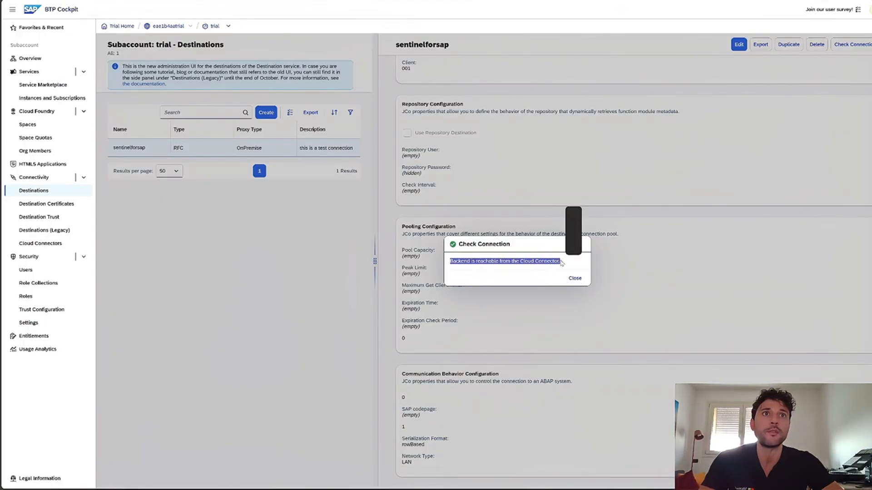
left_click(575, 277)
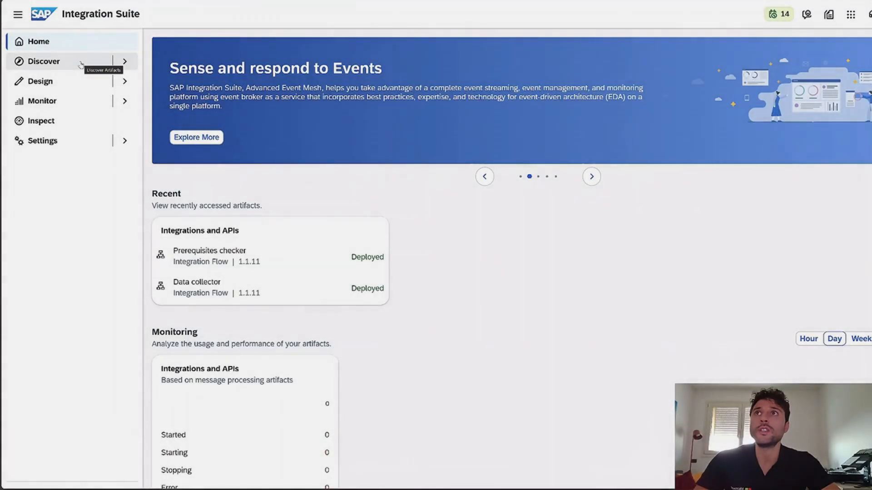
In SAP Integration Suite, search the discoverable integrations for "sentinel" and view the artifacts of the Microsoft Sentinel Solution for SAP ERP and S/4HANA package.
left_click(80, 63)
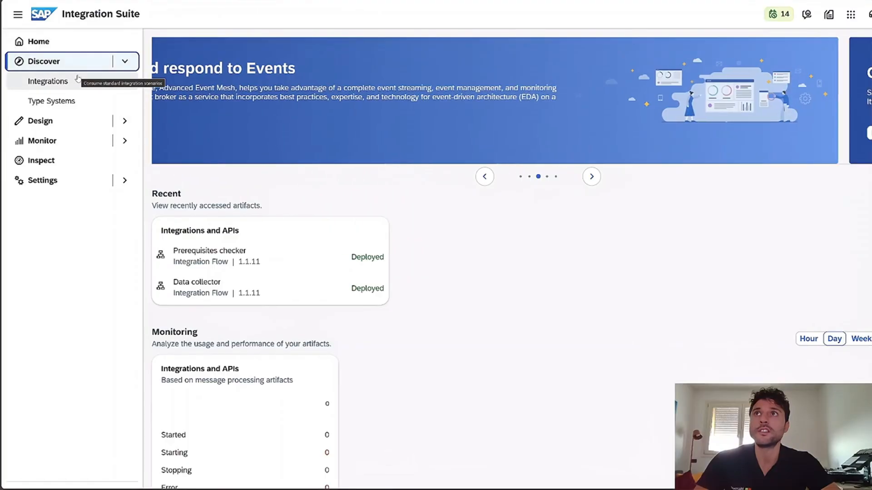
left_click(78, 80)
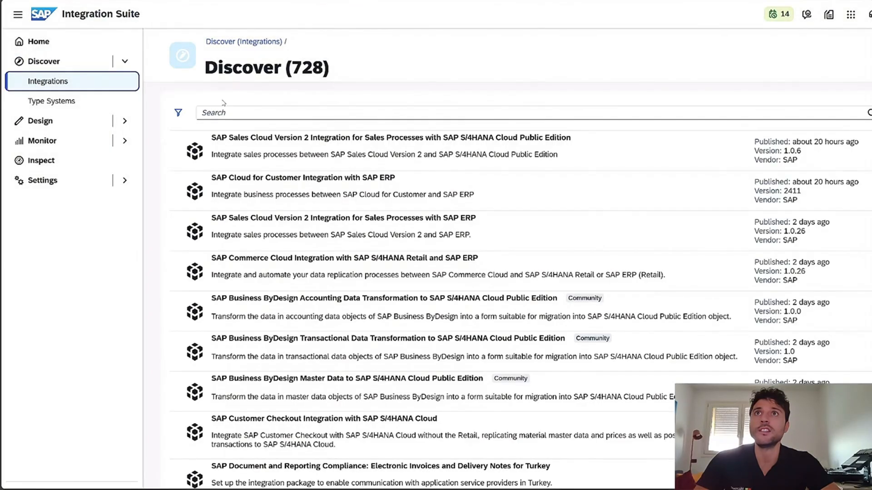
left_click(224, 112)
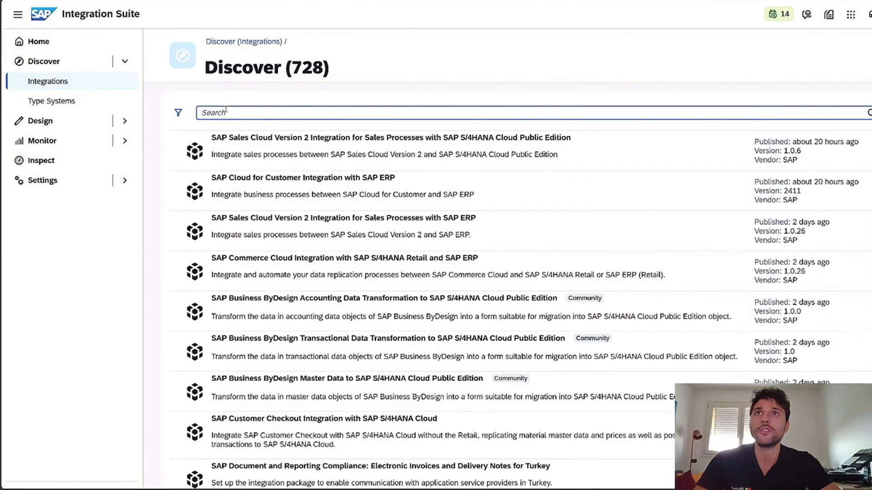
type("sentinel")
key("Return")
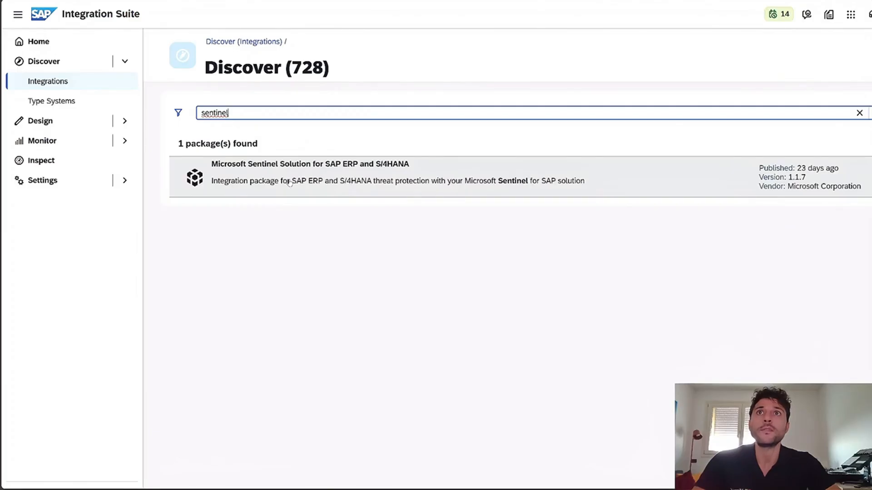
left_click(289, 182)
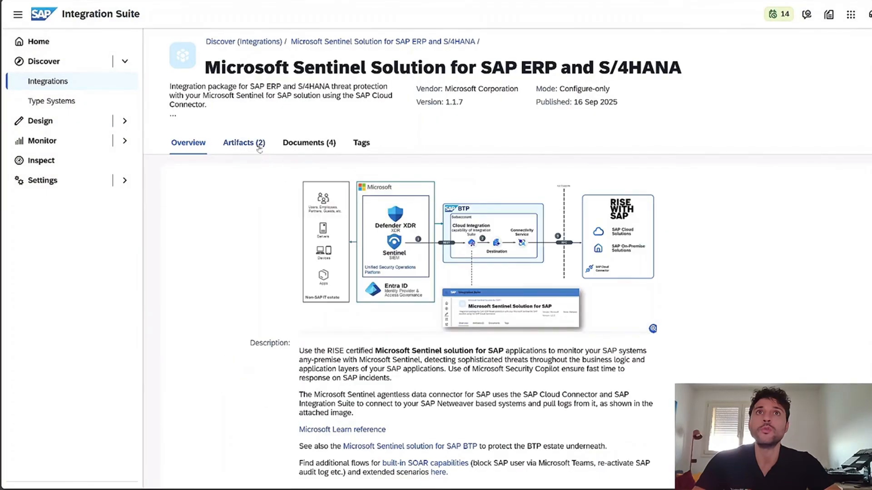
left_click(260, 144)
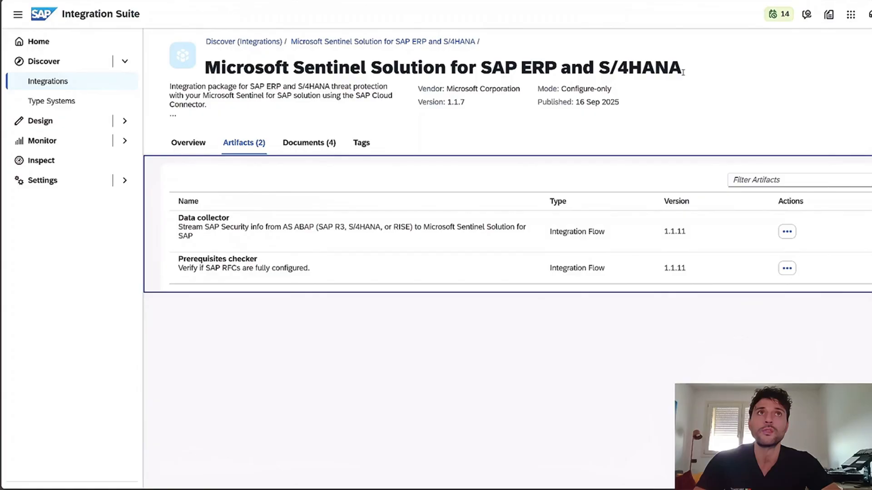
Try to copy the Microsoft Sentinel Solution for SAP ERP and S/4HANA package into the workspace, and close the message dialog.
left_click(868, 69)
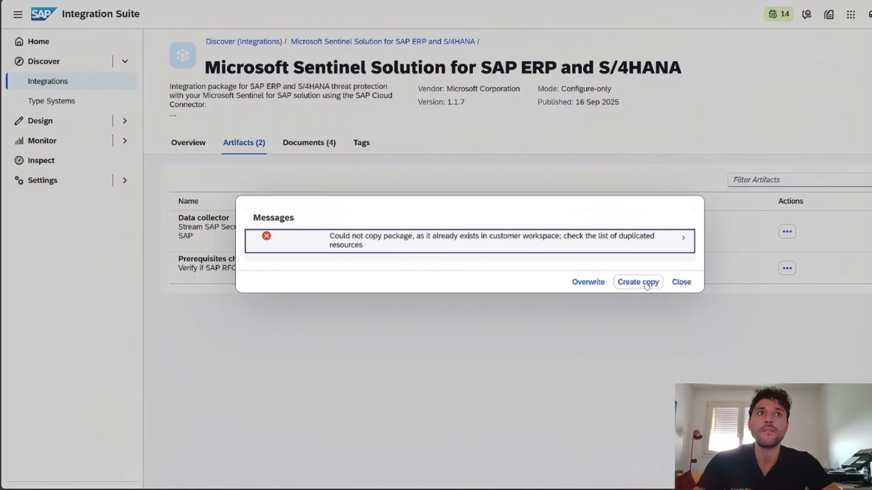
left_click(681, 282)
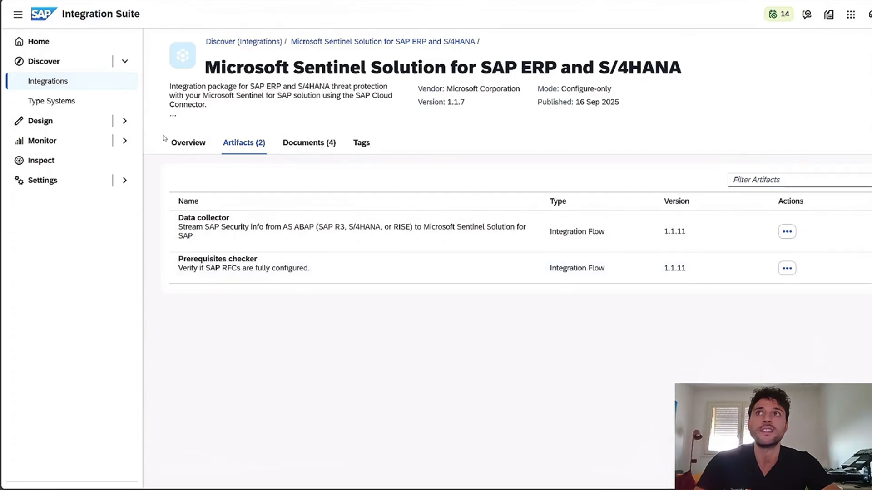
Open the Microsoft Sentinel Solution for SAP ERP and S/4HANA package in the design workspace and view the Prerequisites checker artifact's actions.
left_click(82, 122)
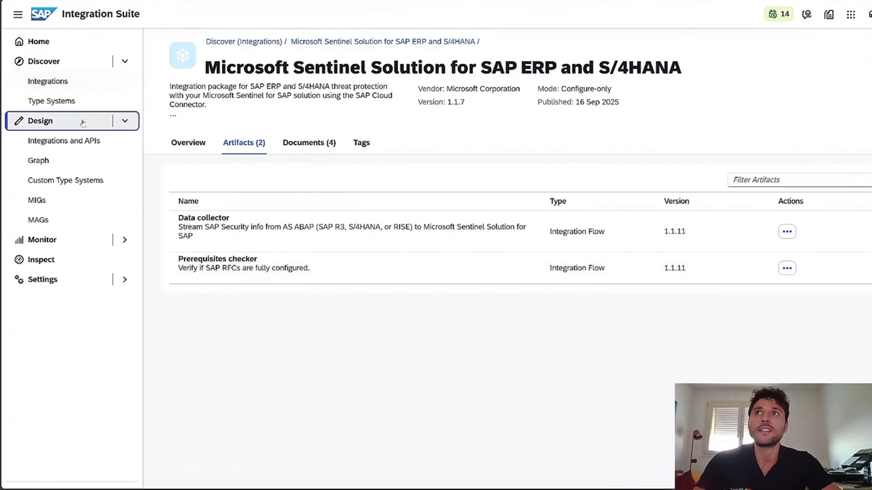
left_click(78, 146)
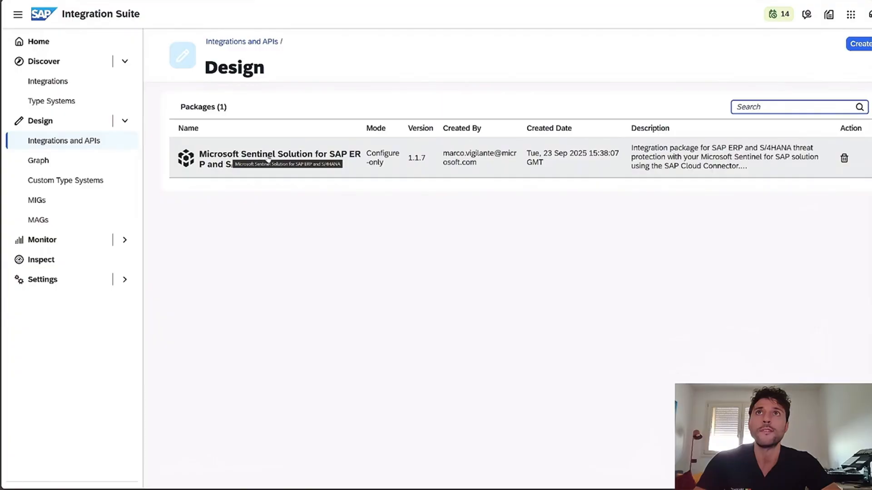
left_click(330, 169)
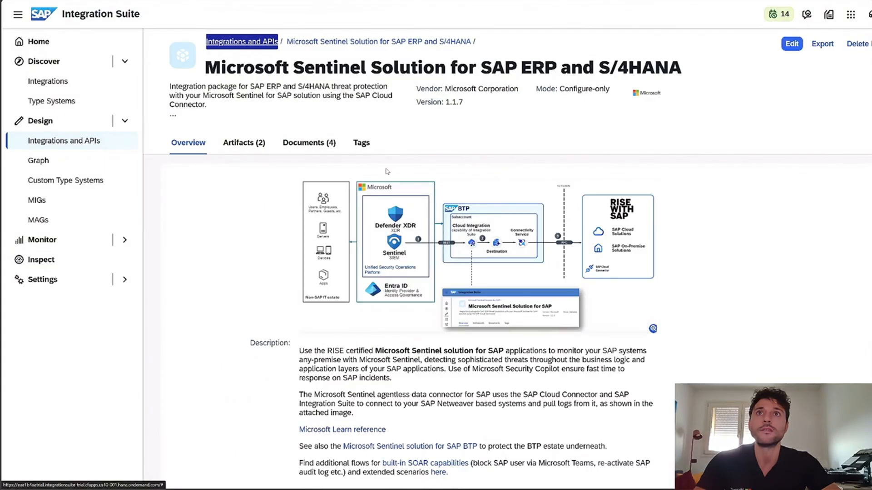
left_click(259, 146)
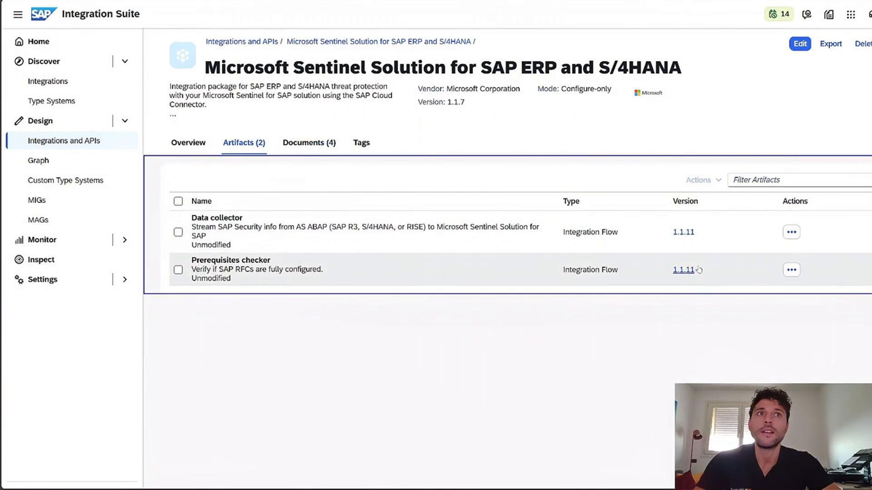
left_click(792, 271)
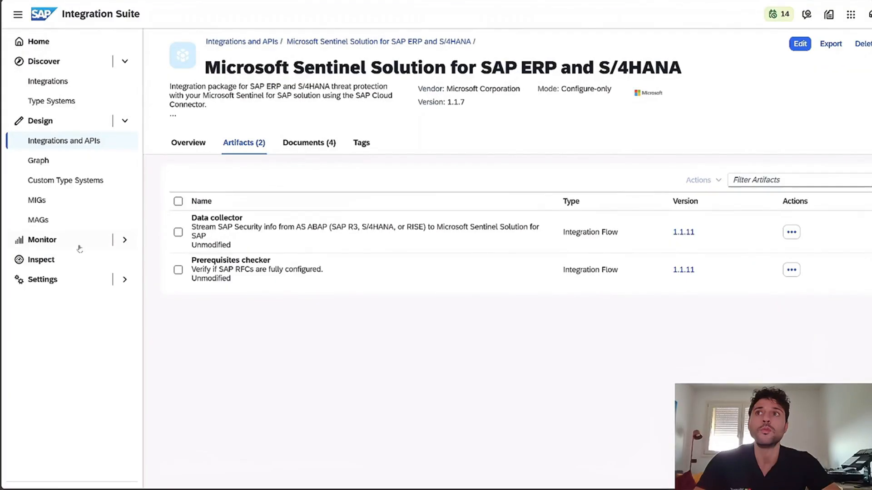
Open the security material list in the monitoring area for integrations and APIs.
left_click(82, 245)
left_click(77, 261)
scroll(238, 315, "down", 2)
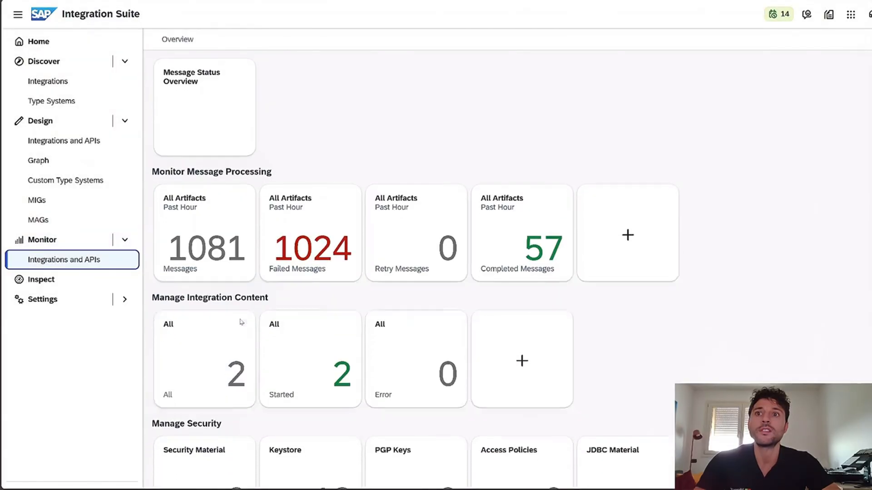
scroll(234, 310, "down", 2)
left_click(220, 357)
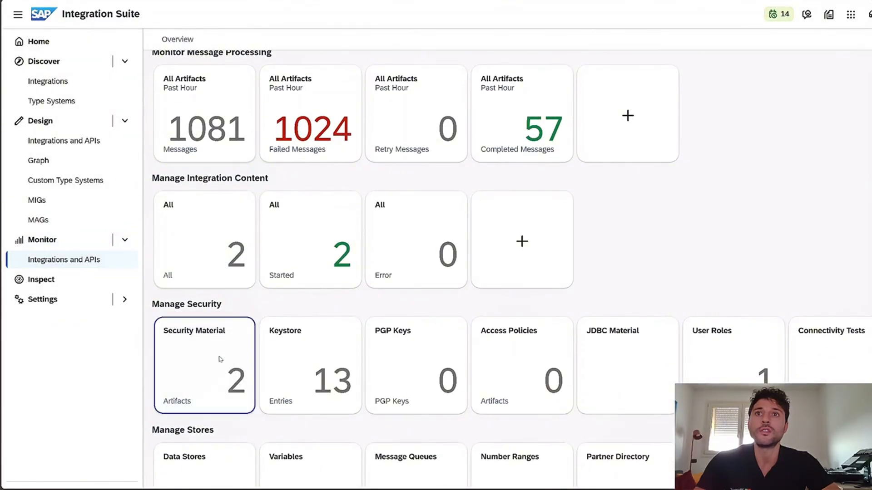
Highlight the names of the workspaceKey secure parameter and the LogIngestionAPI OAuth2 client credentials.
left_click_drag(234, 119, 170, 117)
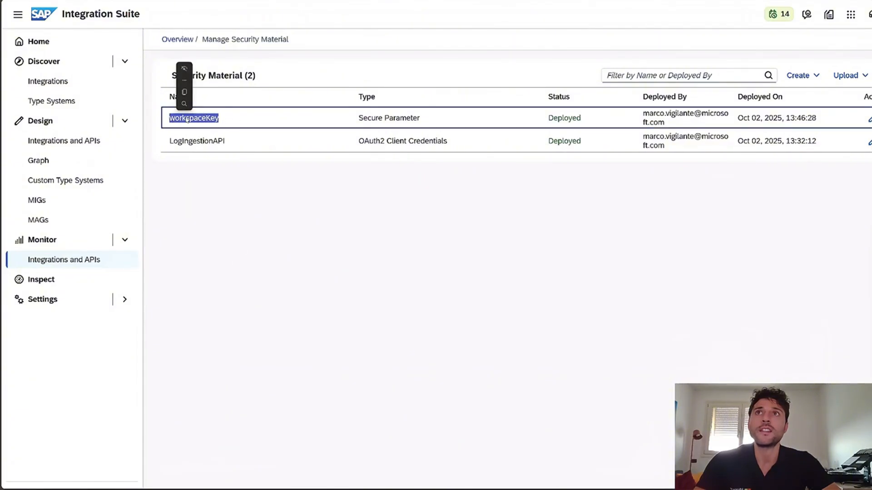
left_click(218, 179)
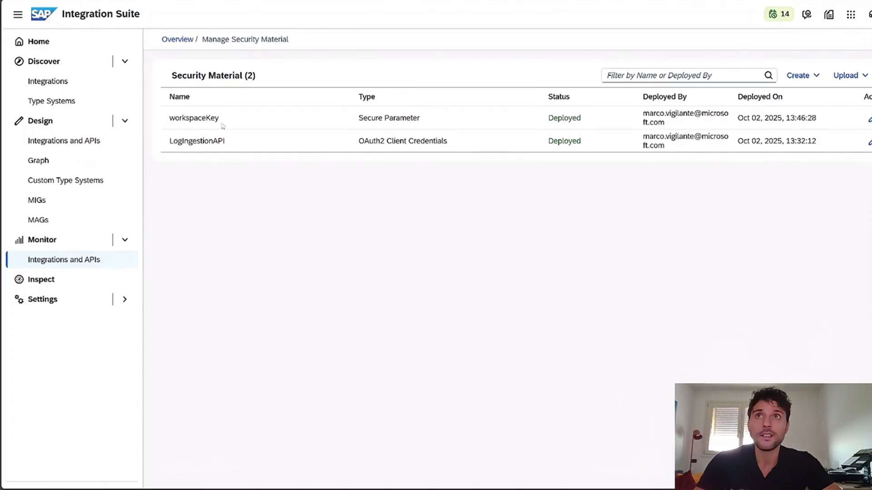
left_click_drag(226, 141, 175, 144)
double_click(175, 144)
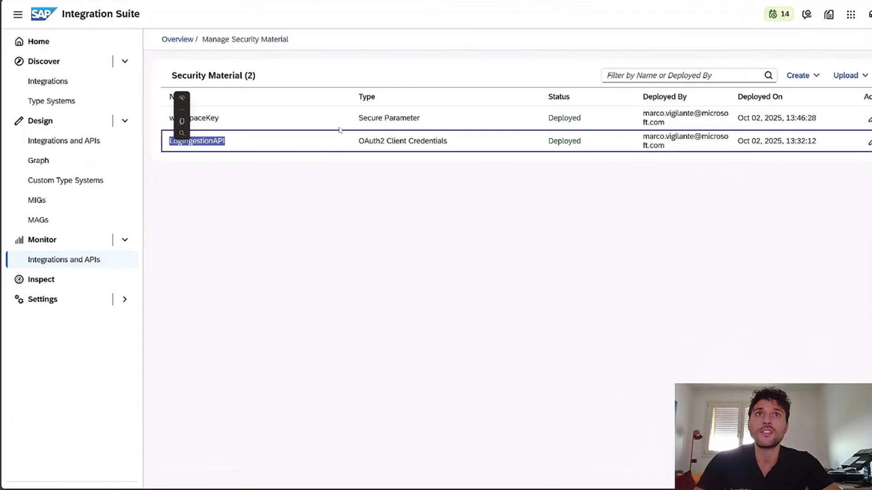
left_click(358, 166)
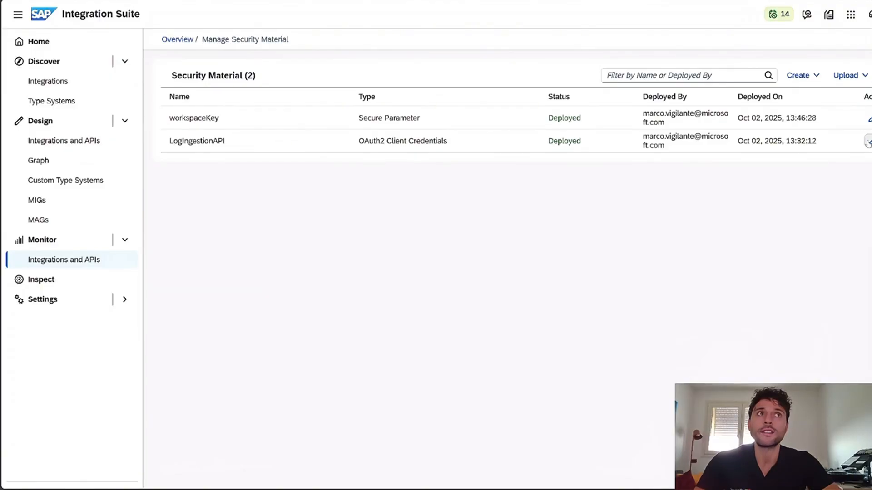
Open the LogIngestionAPI OAuth2 client credentials for editing and inspect the full Token Service URL and the Client ID.
left_click(867, 142)
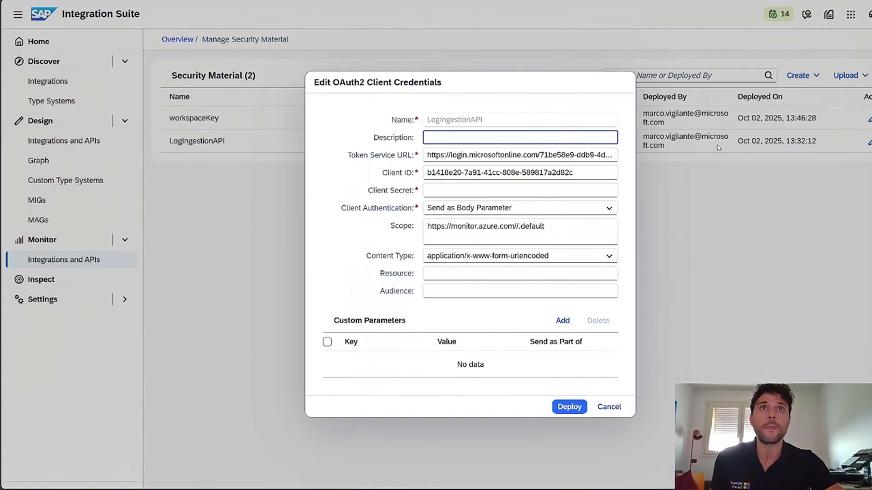
left_click(483, 156)
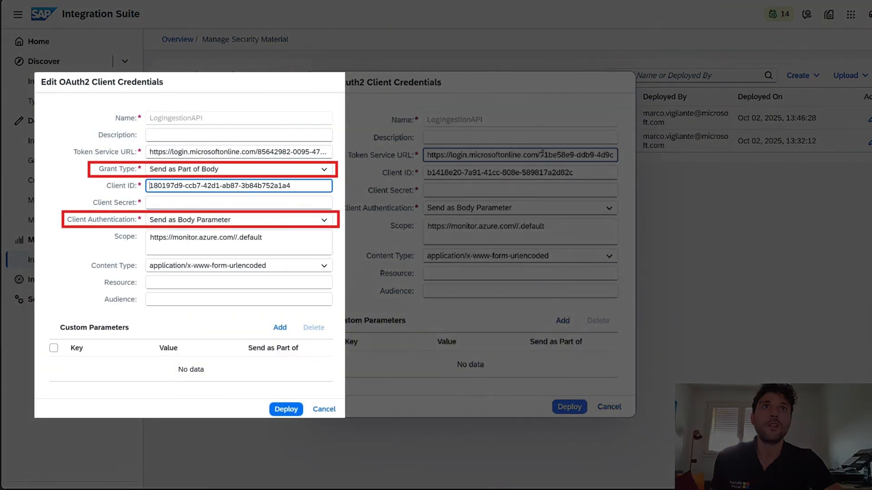
left_click_drag(543, 155, 467, 155)
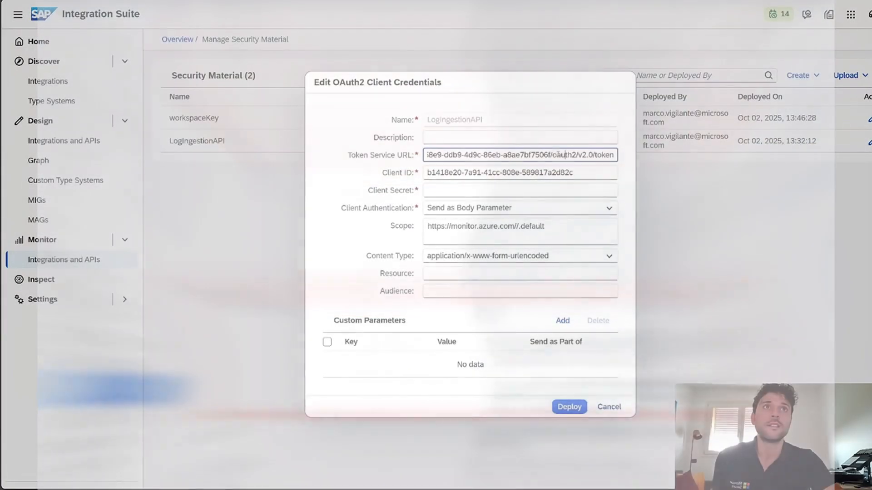
left_click_drag(552, 155, 614, 153)
left_click(610, 154)
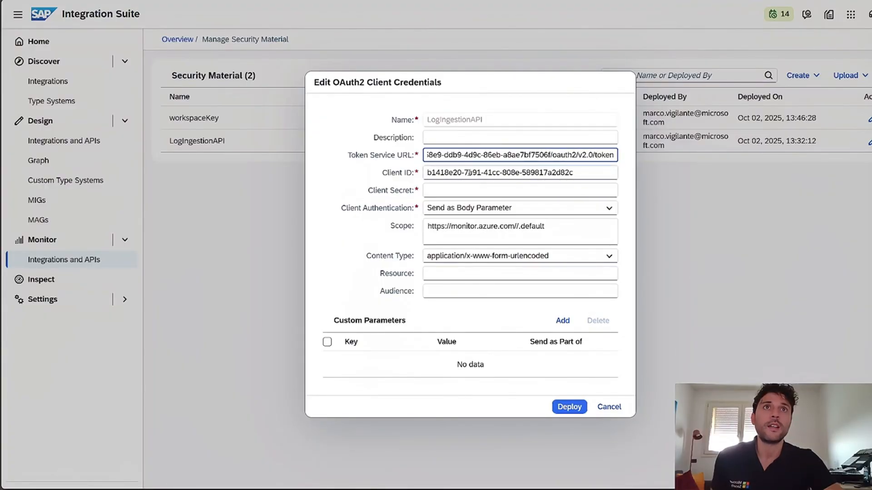
left_click(470, 172)
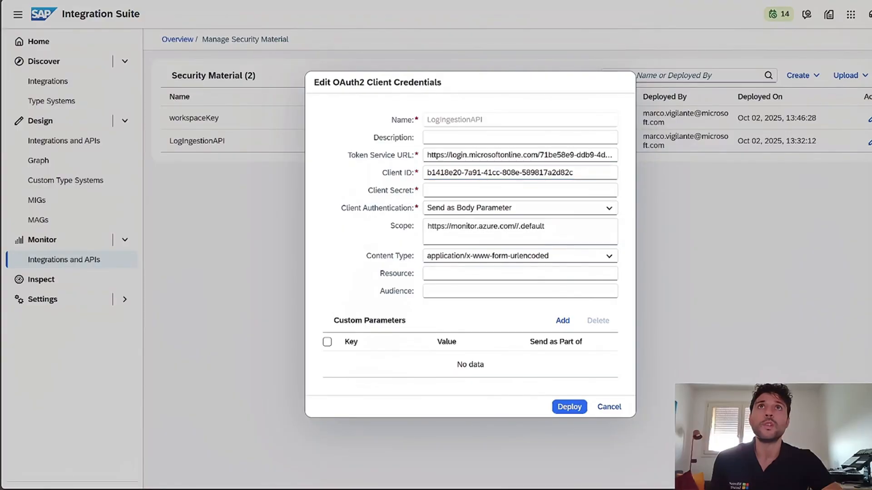
Switch to the connector details in Microsoft Defender and review configuration steps 3, 4 and 2, including the OAuth2 client credentials values.
key("alt+Tab")
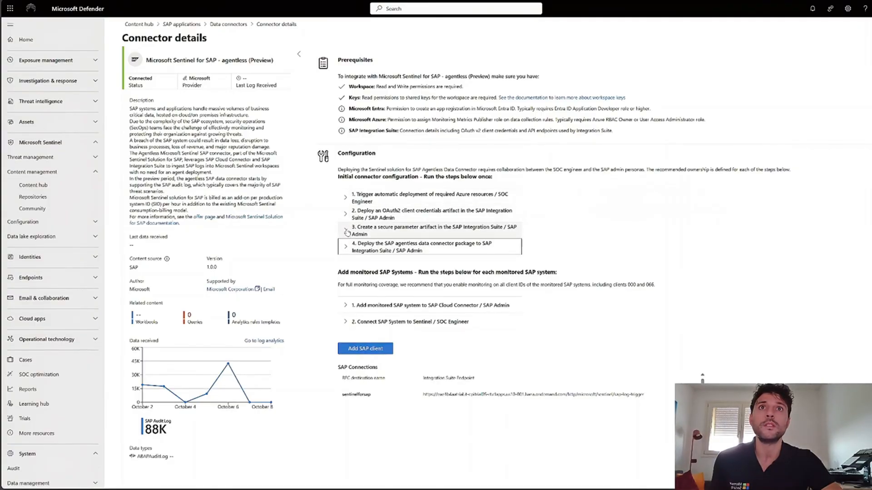
left_click(348, 233)
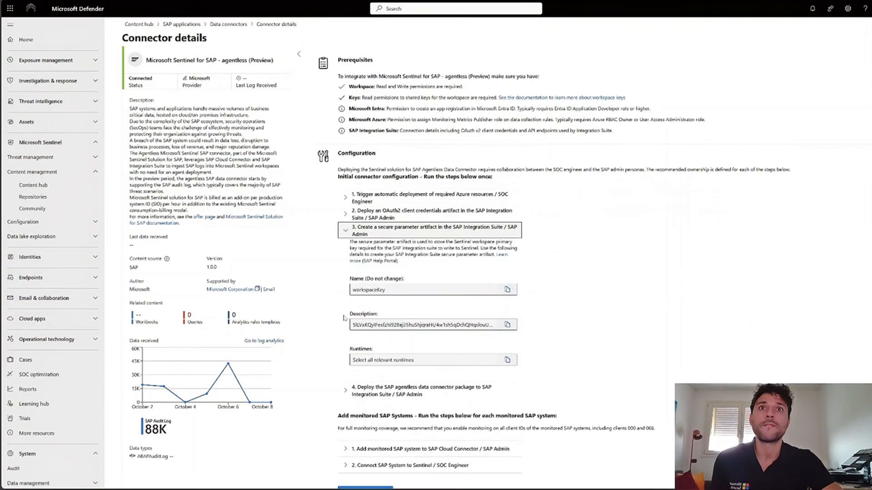
left_click(353, 389)
left_click(347, 213)
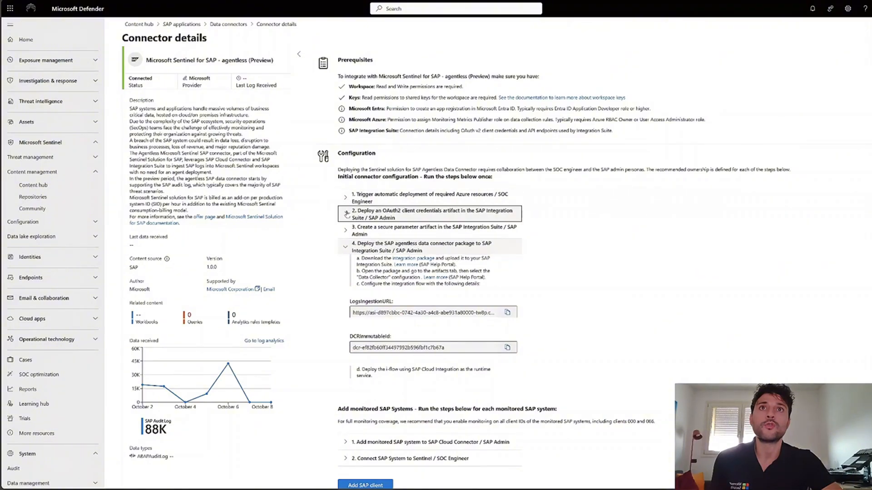
scroll(393, 271, "down", 3)
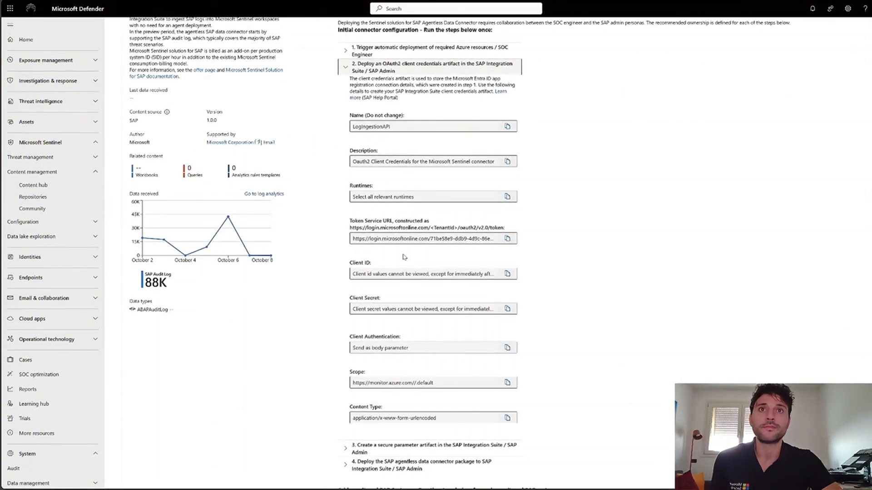
Return to SAP Integration Suite and close the LogIngestionAPI credentials without changes.
key("ctrl+Tab")
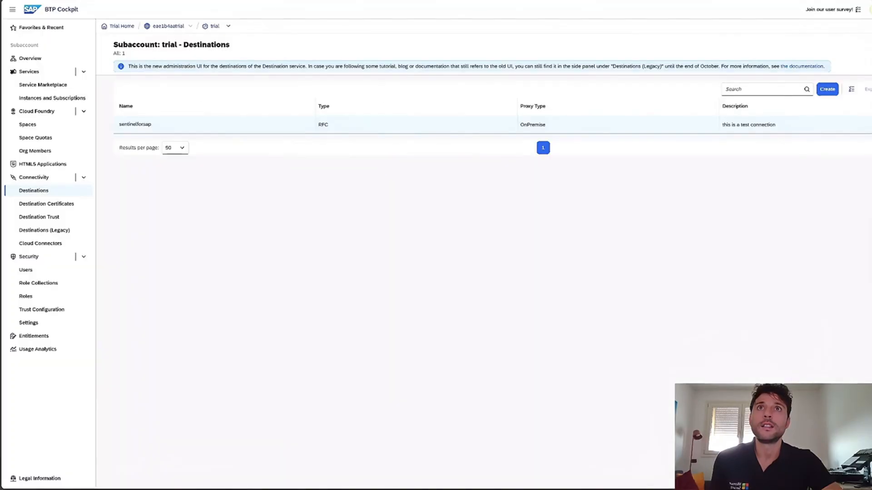
key("ctrl+Tab")
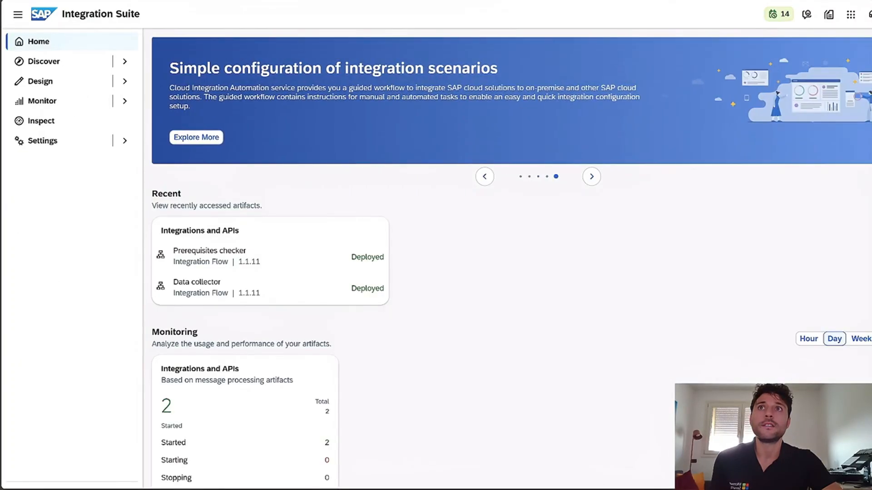
key("ctrl+Tab")
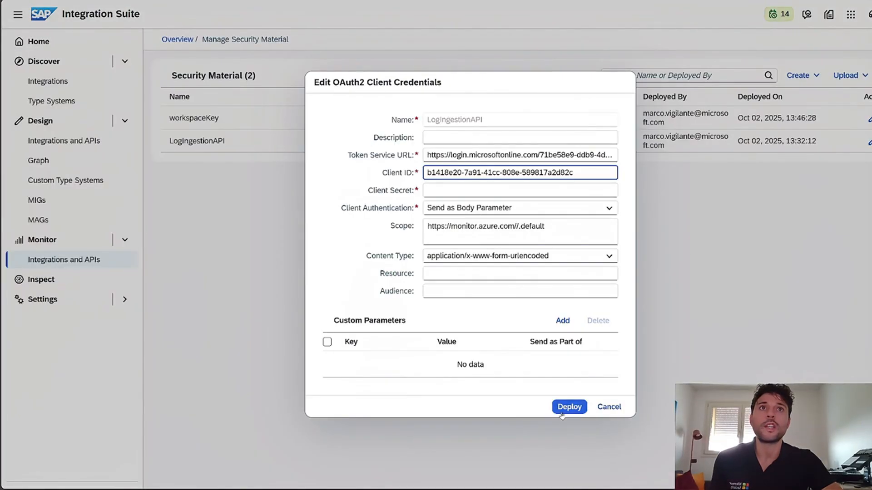
left_click(608, 407)
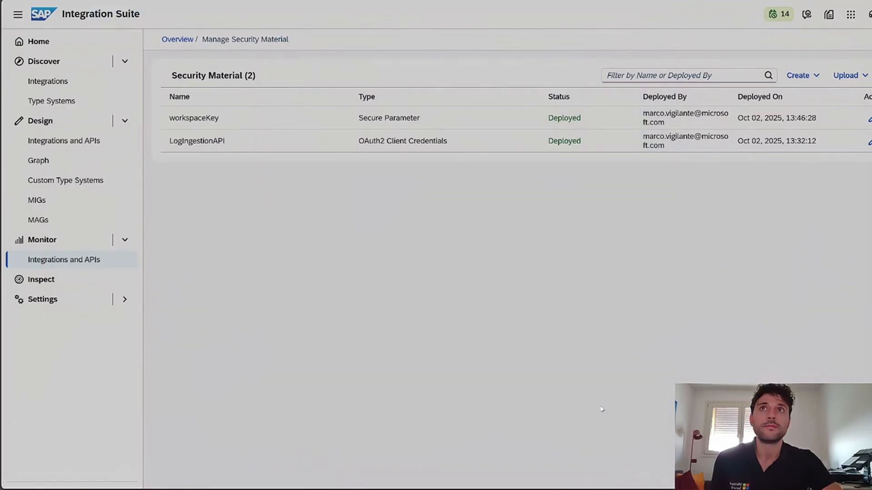
Open the workspaceKey secure parameter for editing, inspect its fields, and close it without changes.
left_click(868, 120)
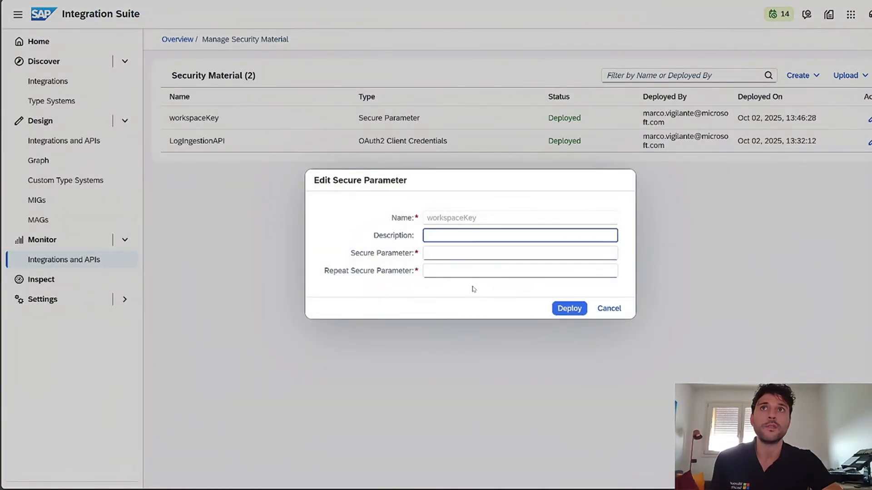
left_click(500, 252)
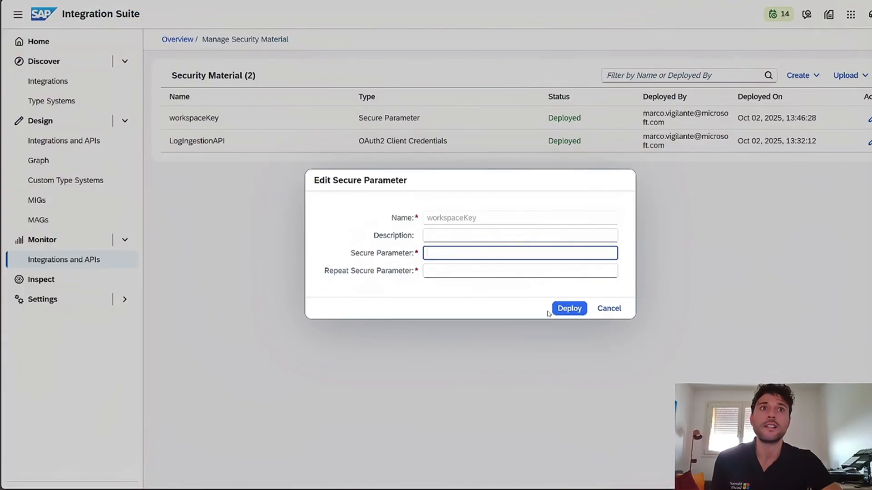
left_click(609, 309)
Open the Sentinel package's artifacts from the design workspace and view all parameters in the Prerequisites checker's configuration.
left_click(63, 141)
left_click(421, 150)
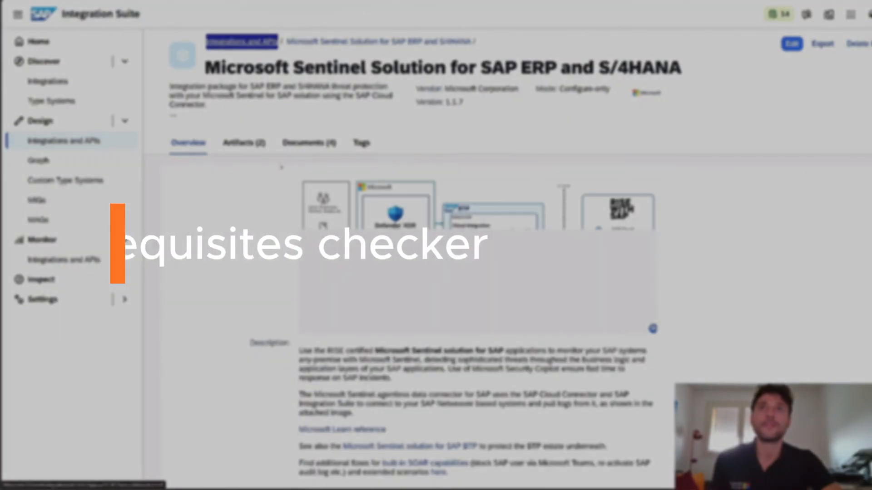
left_click(243, 143)
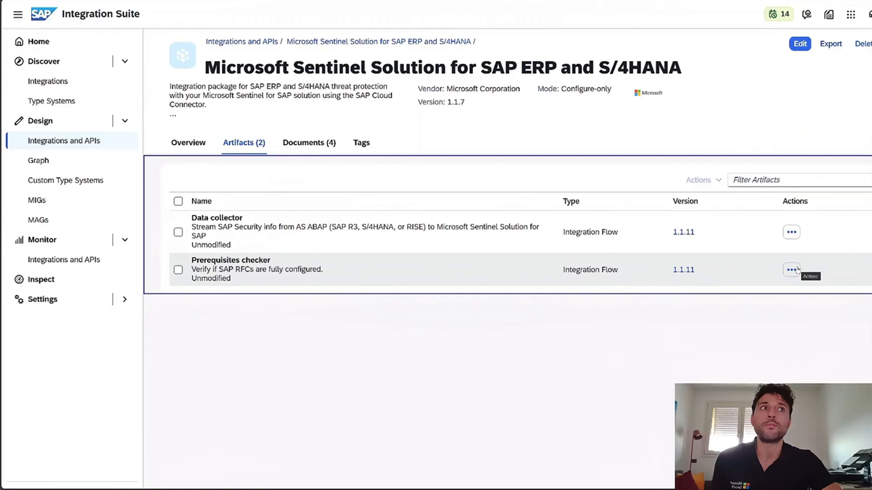
left_click(792, 269)
left_click(747, 278)
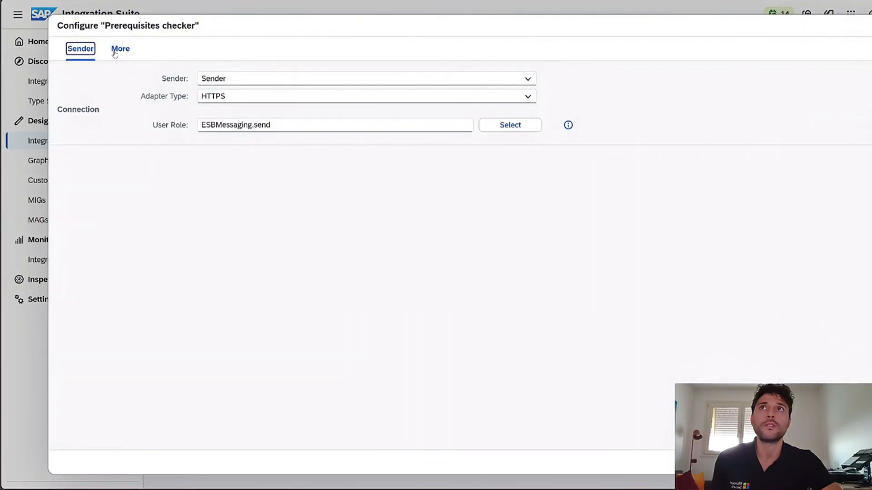
left_click(119, 49)
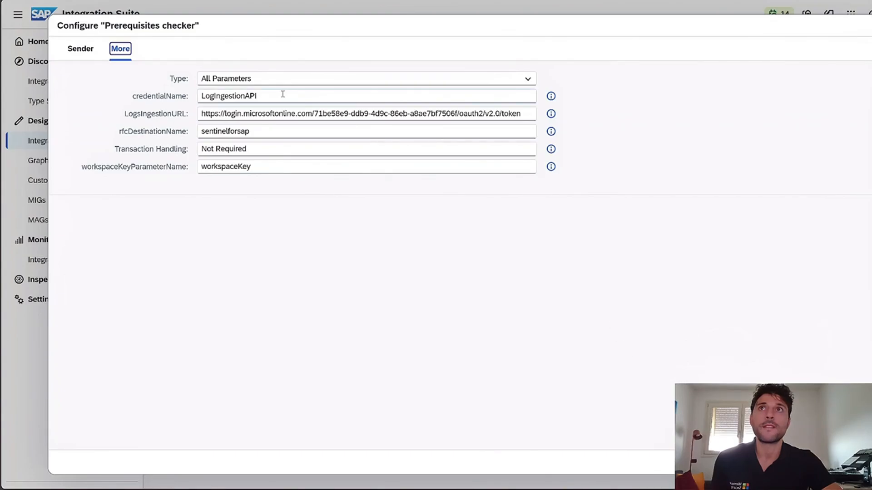
Check the Prerequisites checker's credentialName, rfcDestinationName and workspaceKeyParameterName, comparing the RFC destination name with the one in BTP Cockpit.
left_click_drag(283, 94, 196, 96)
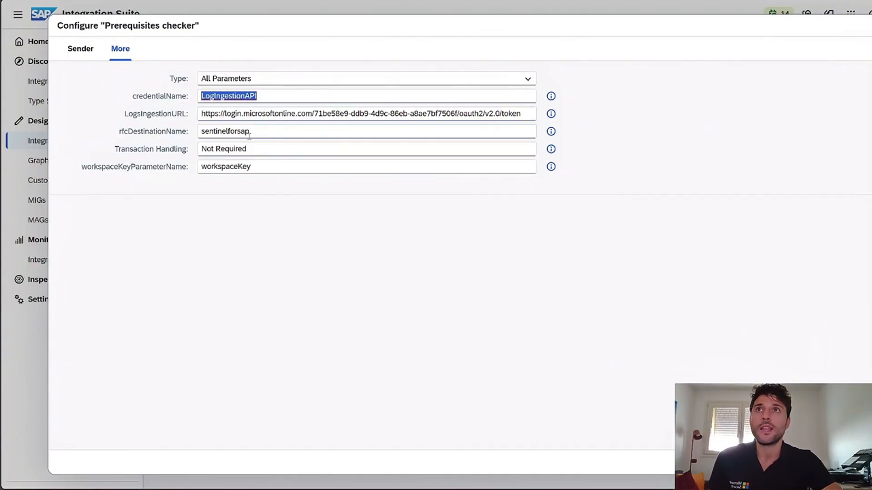
left_click_drag(254, 132, 201, 133)
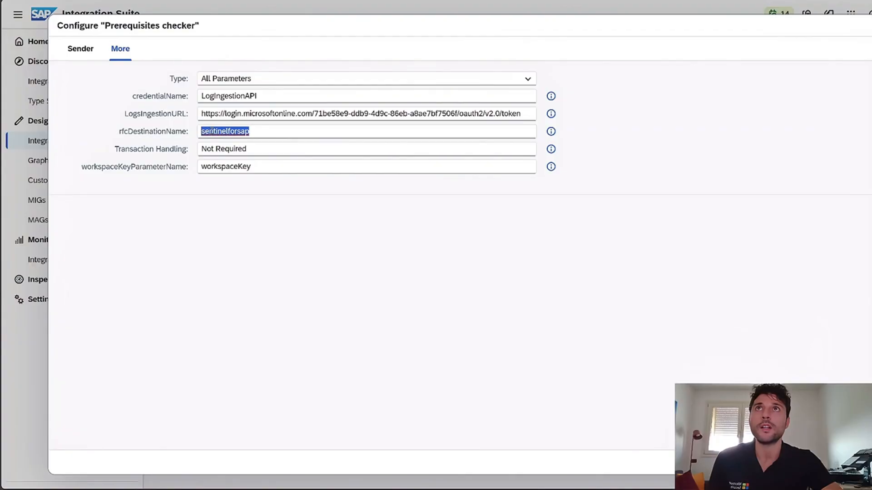
key("ctrl+Tab")
left_click_drag(156, 127, 119, 127)
key("ctrl+shift+Tab")
left_click_drag(258, 166, 193, 167)
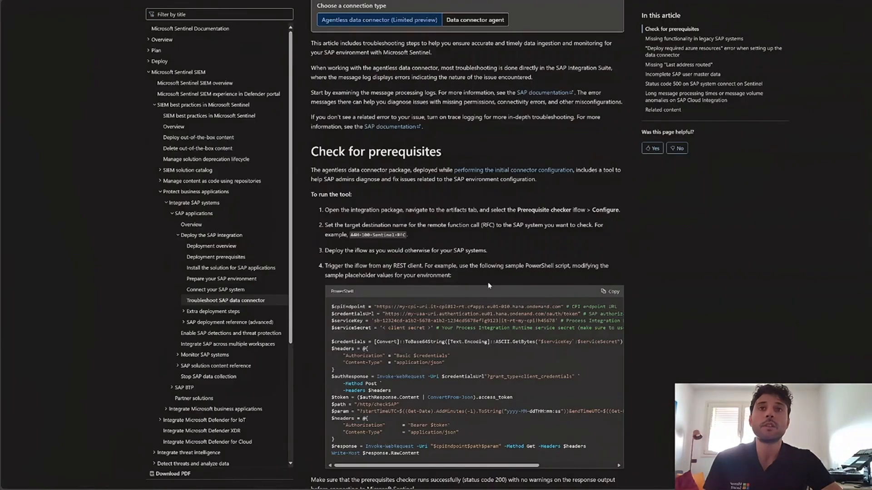
Read the "Check for prerequisites" instructions on Microsoft Learn and place the Windows PowerShell ISE window with PrerequisiteChecker.ps1 over the article.
scroll(488, 285, "down", 2)
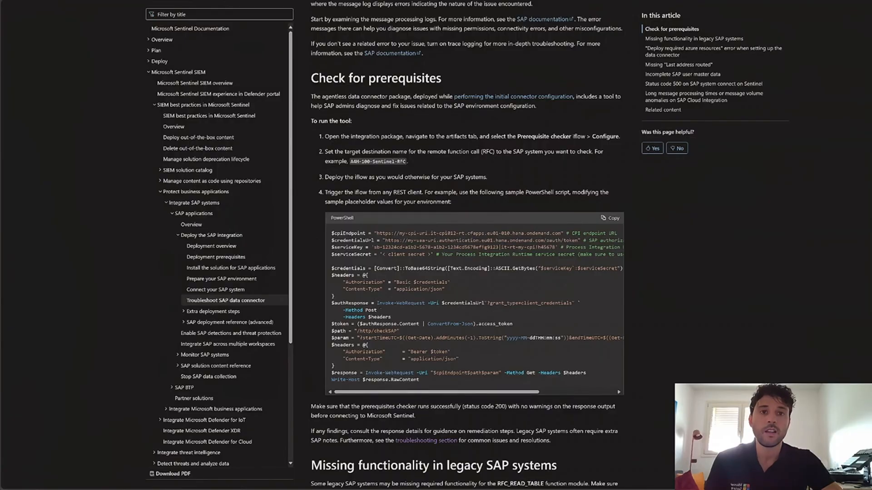
left_click_drag(0, 20, 670, 58)
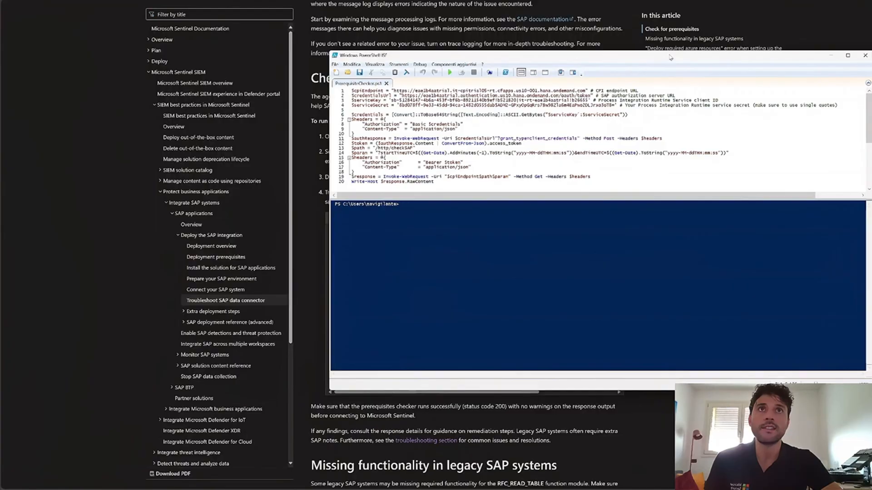
Review the CPI endpoint in PrerequisiteChecker.ps1, enlarge the script pane slightly, and run the script.
left_click_drag(393, 91, 575, 91)
left_click(402, 96)
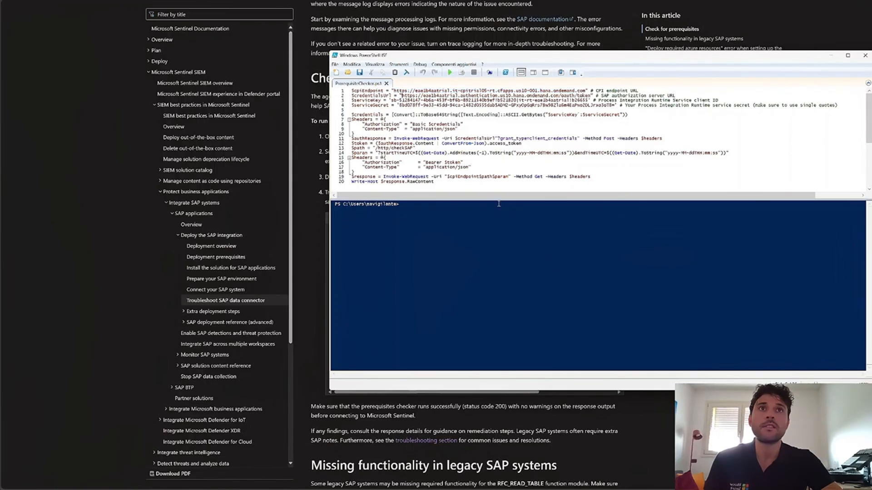
left_click_drag(499, 200, 499, 207)
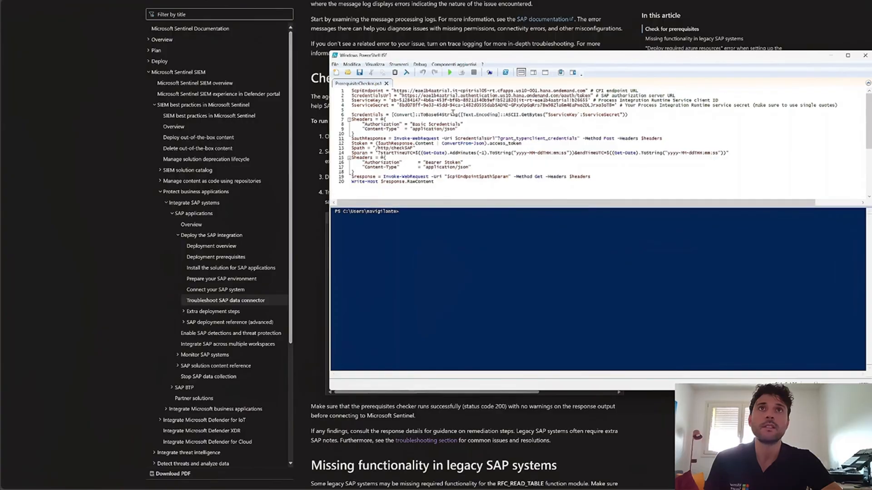
left_click(449, 72)
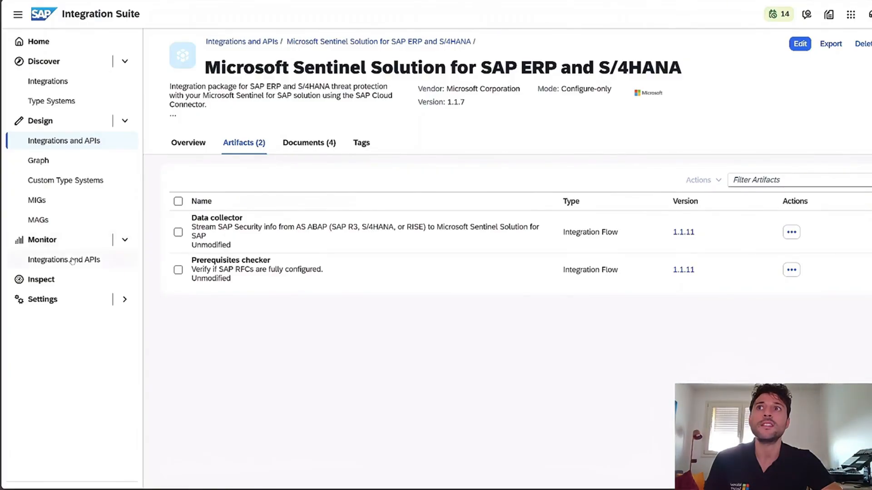
In SAP Integration Suite, open message monitoring for the past hour, filter messages to the Prerequisites checker artifact, and inspect its latest run.
left_click(99, 259)
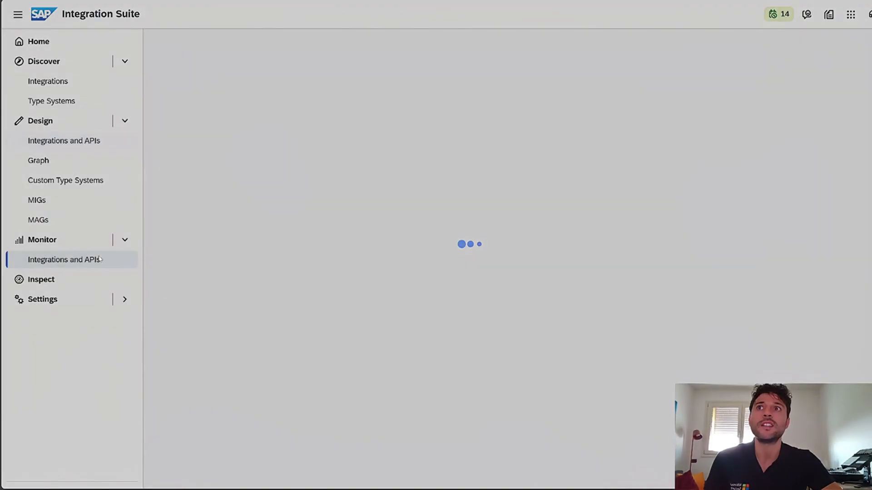
left_click(199, 162)
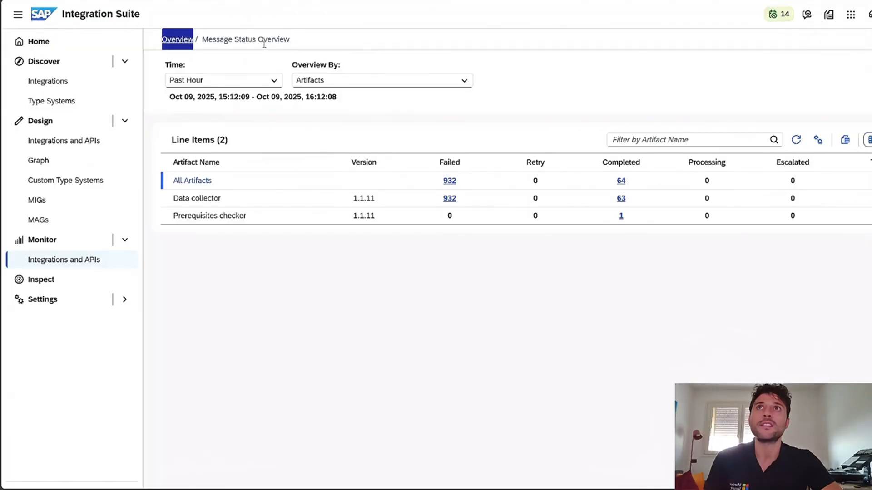
left_click(871, 182)
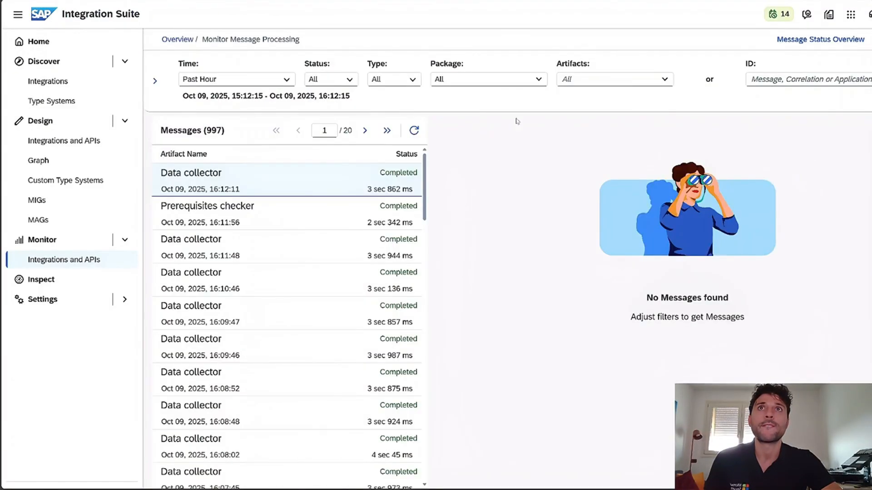
left_click(653, 81)
left_click(609, 114)
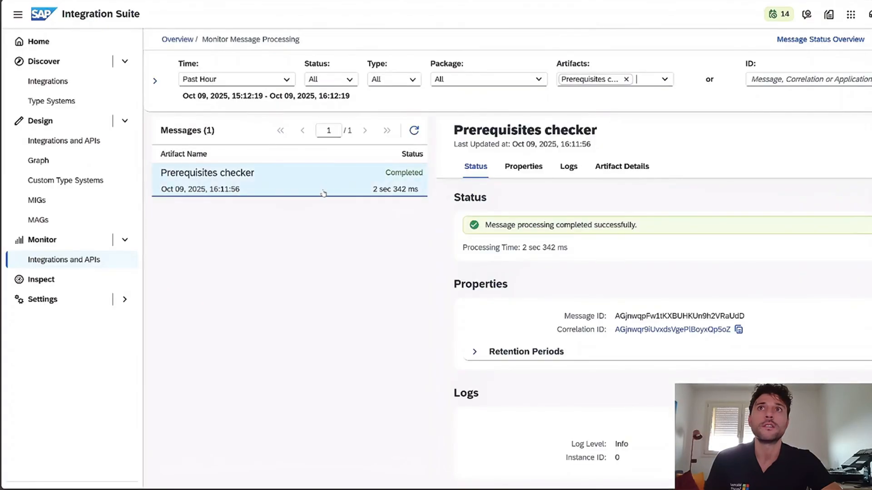
left_click(291, 181)
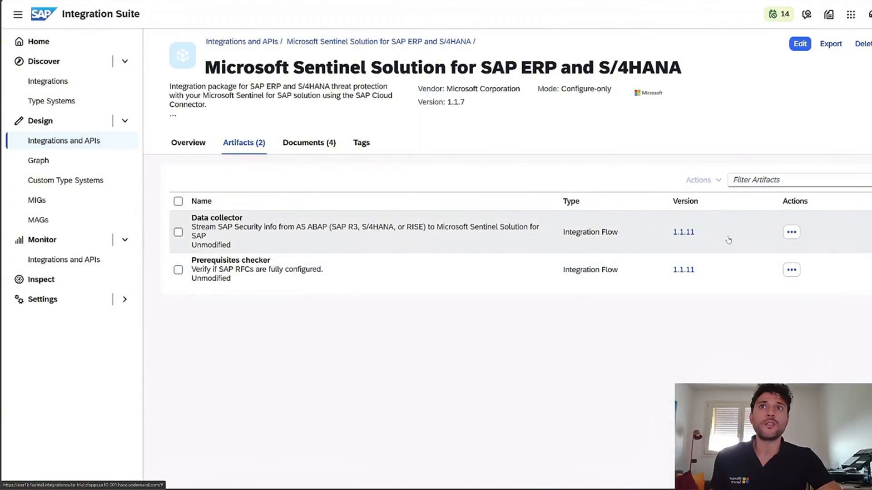
Open the Data collector's configuration in the Sentinel package and check its CredentialName and workspaceKeyParameterName among all parameters.
left_click(790, 233)
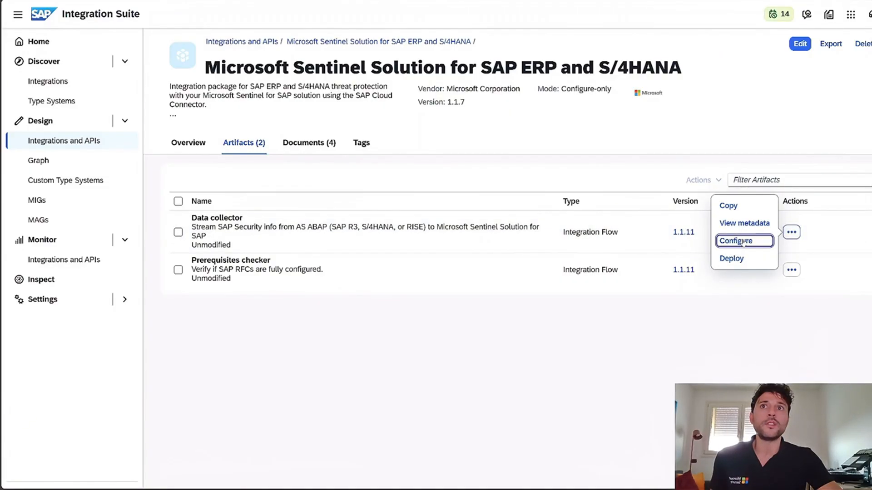
left_click(743, 241)
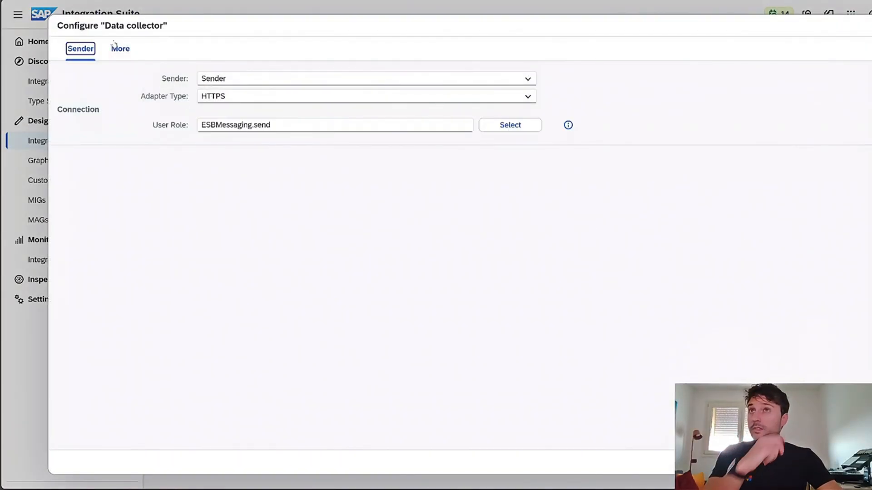
left_click(116, 48)
left_click_drag(257, 96, 180, 96)
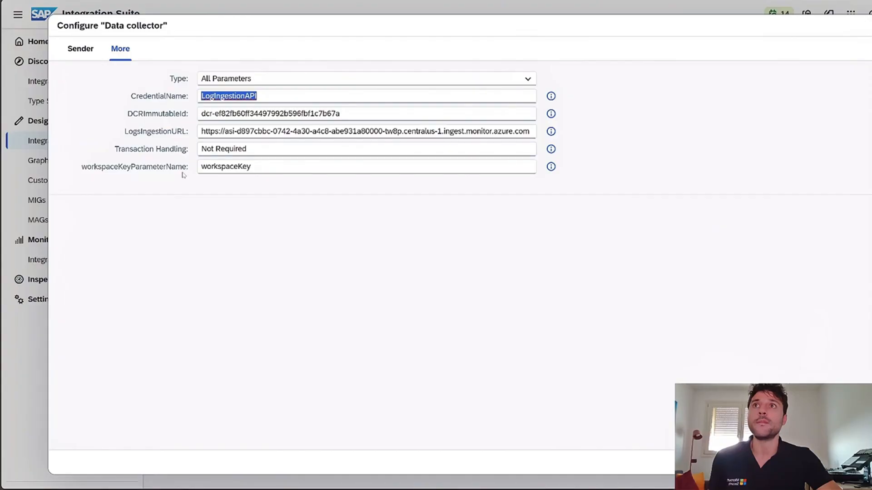
left_click(261, 166)
left_click_drag(261, 166, 200, 167)
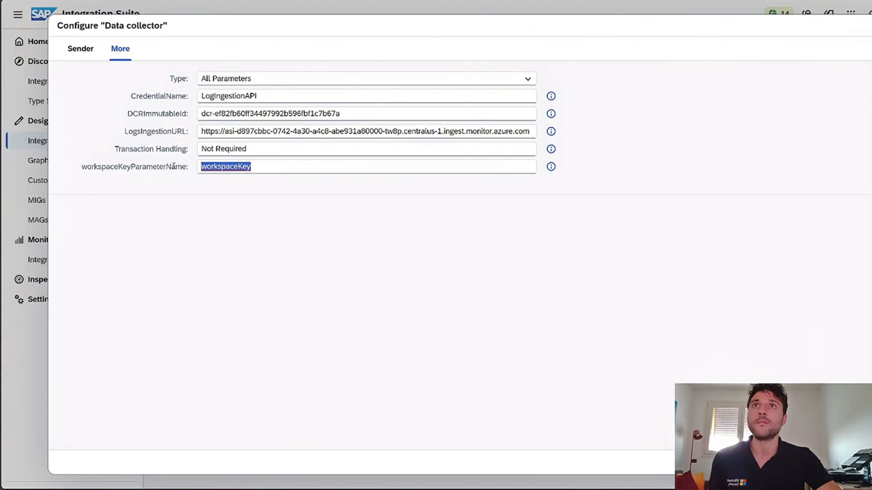
Examine the Data collector's CredentialName, DCRImmutableId and LogsIngestionURL parameters.
left_click(257, 97)
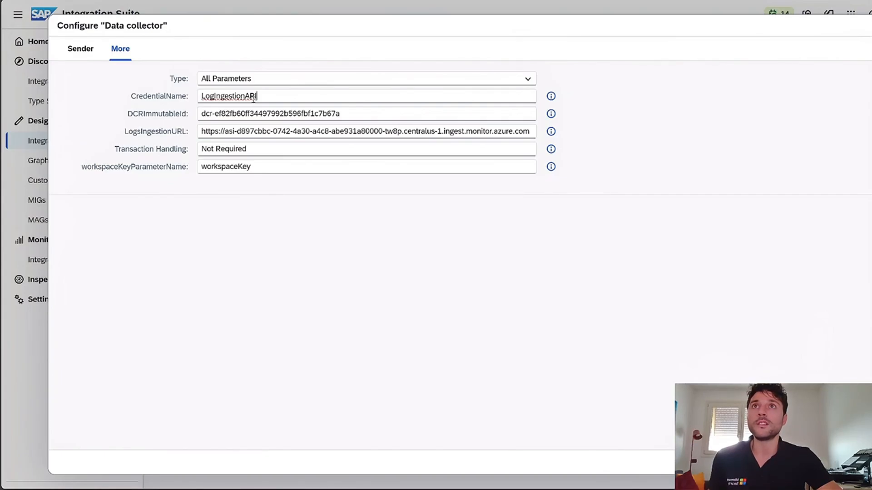
left_click_drag(347, 113, 199, 115)
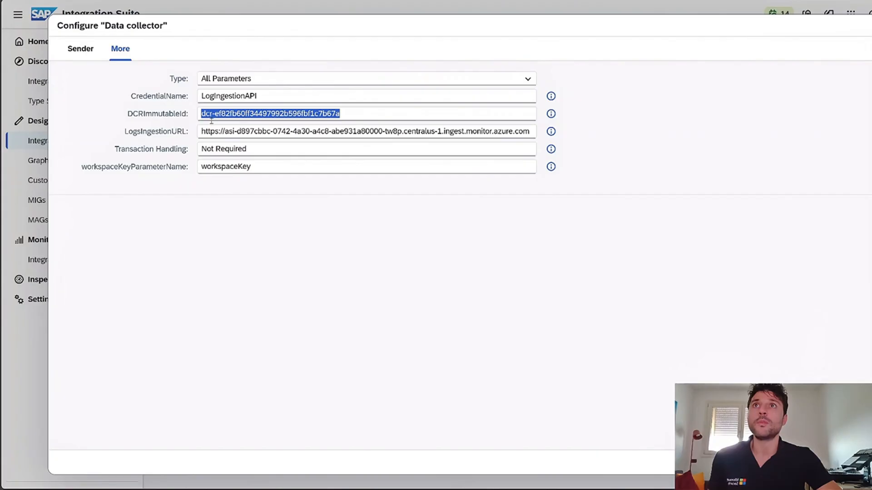
left_click_drag(202, 132, 527, 129)
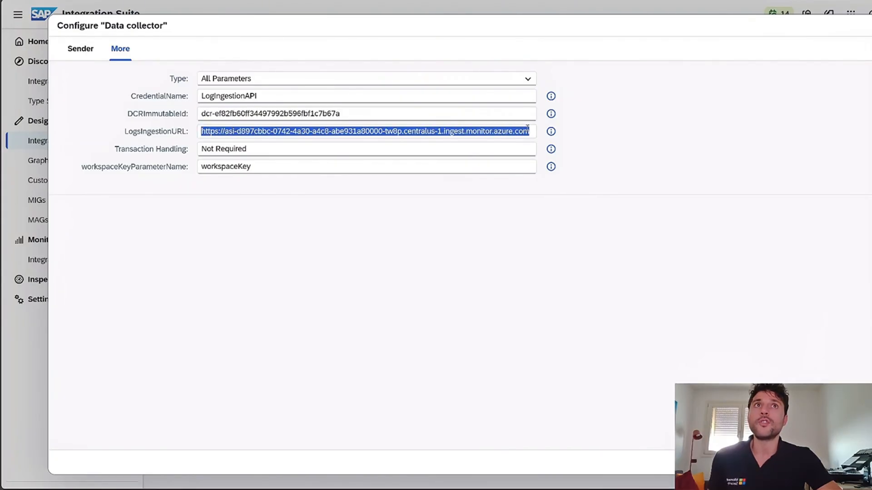
left_click(323, 125)
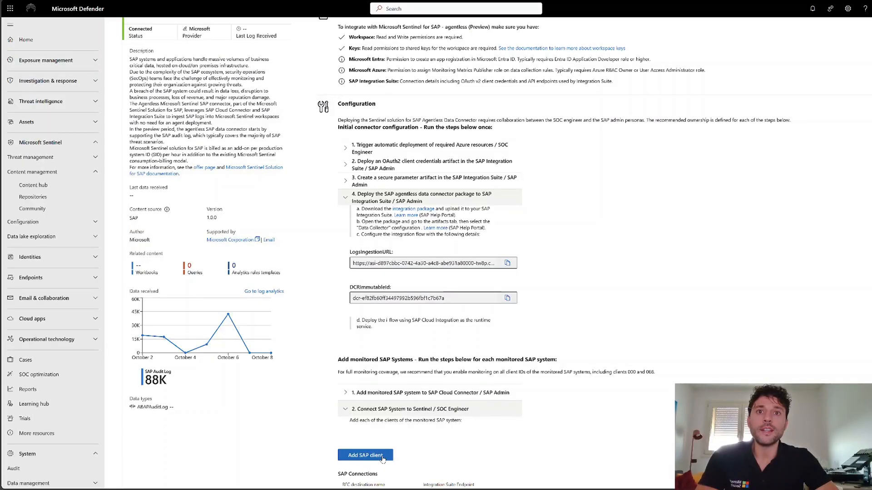
Start adding an SAP client in Microsoft Defender and set the RFC destination name to sentinelforsap, copied from BTP Cockpit's destinations.
left_click(383, 457)
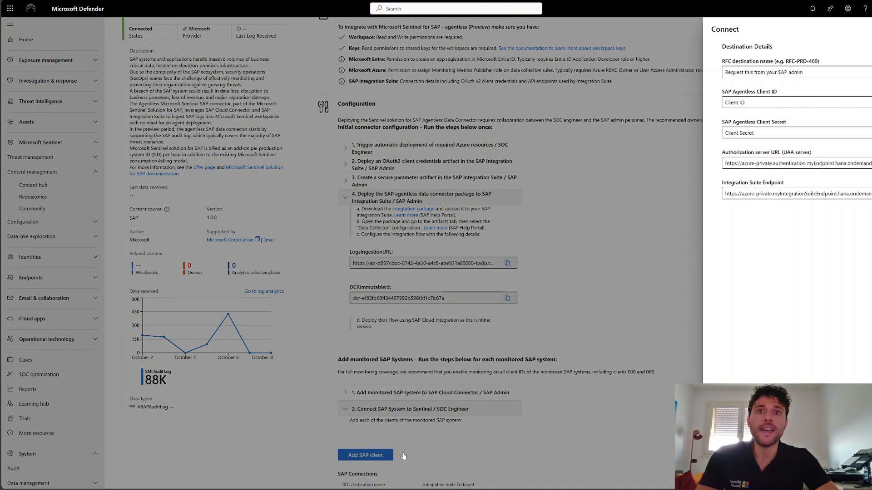
left_click(783, 74)
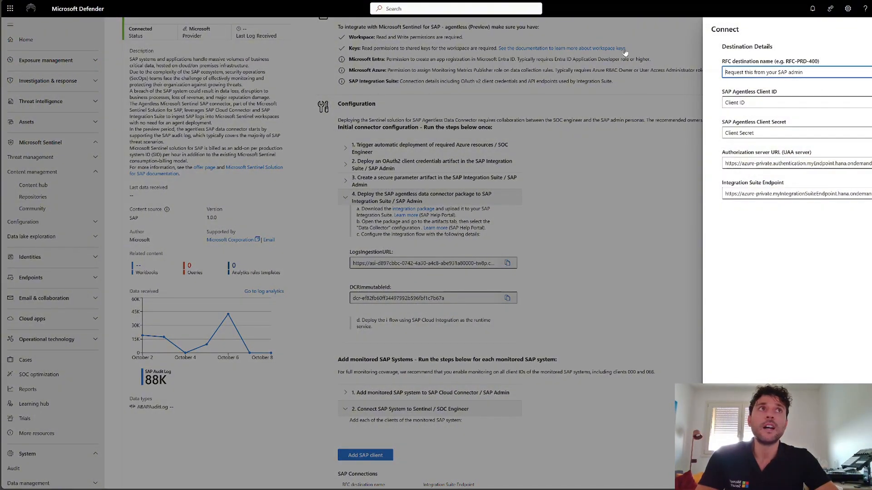
left_click(199, 1)
left_click_drag(184, 123, 117, 125)
key("ctrl+c")
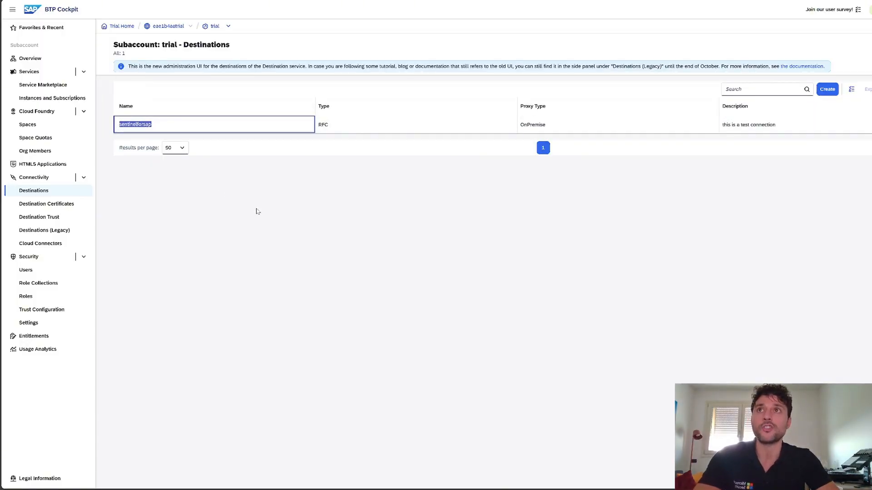
left_click(152, 1)
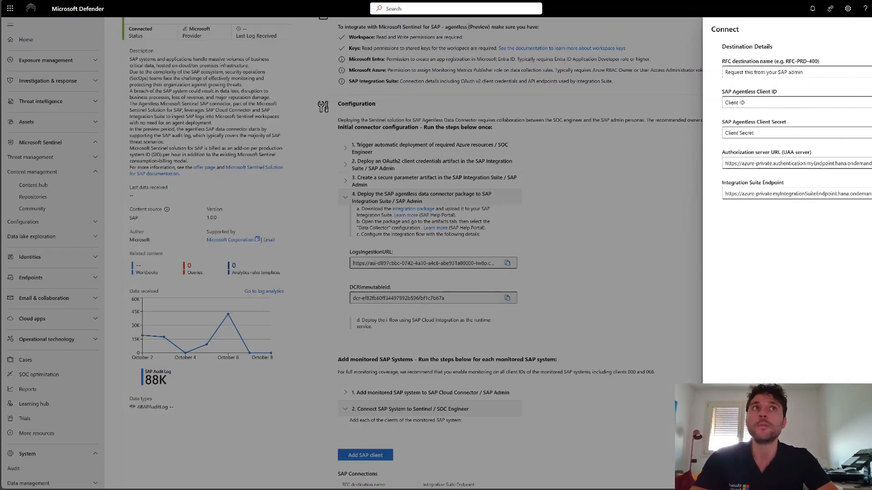
left_click(770, 72)
key("ctrl+v")
key("Tab")
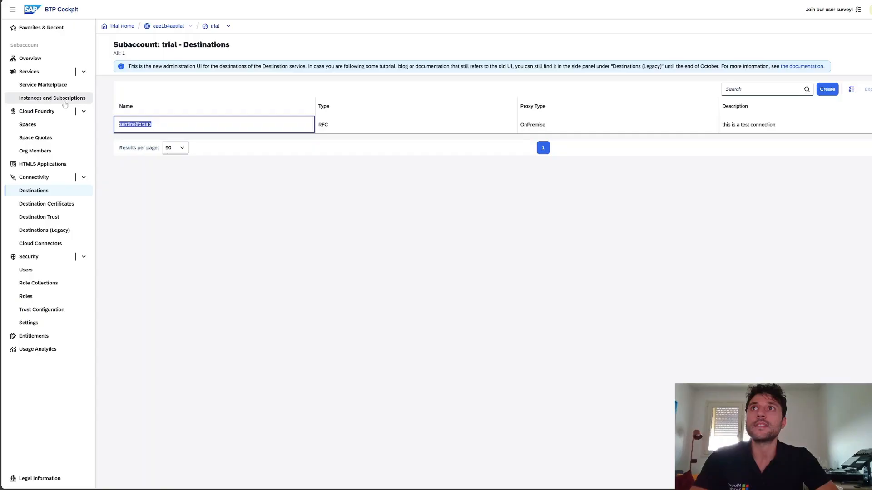
Open the LabProcessIntegrationRuntime instance's details among the subaccount's instances and subscriptions in BTP Cockpit.
left_click(65, 102)
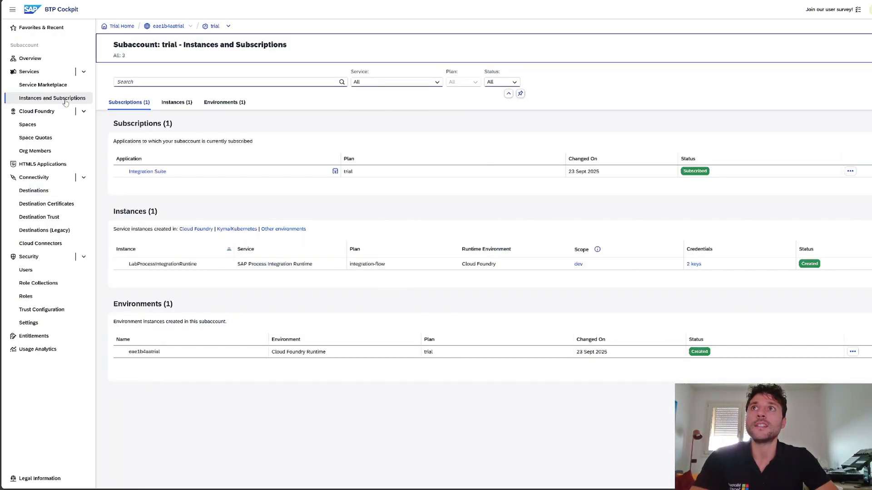
left_click(208, 269)
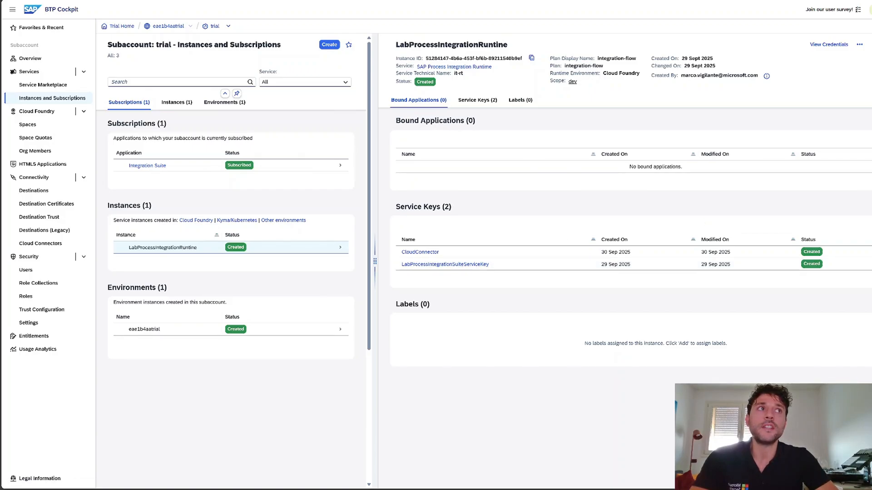
left_click(869, 226)
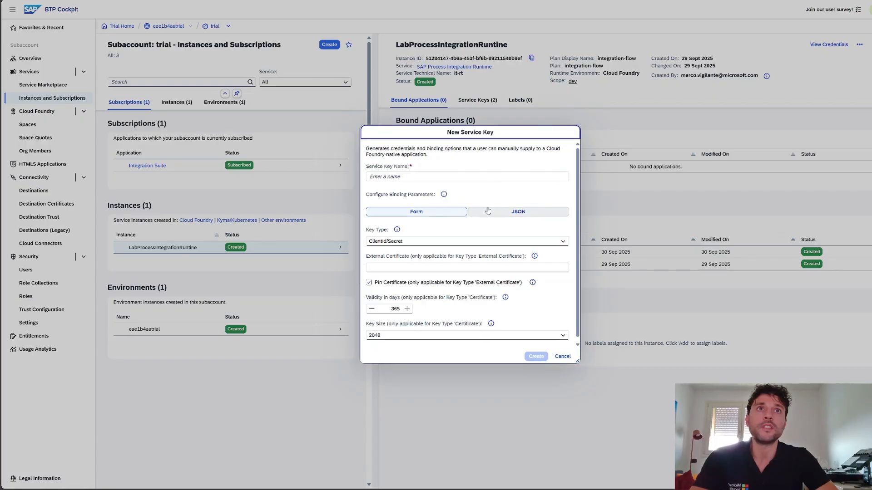
left_click(414, 176)
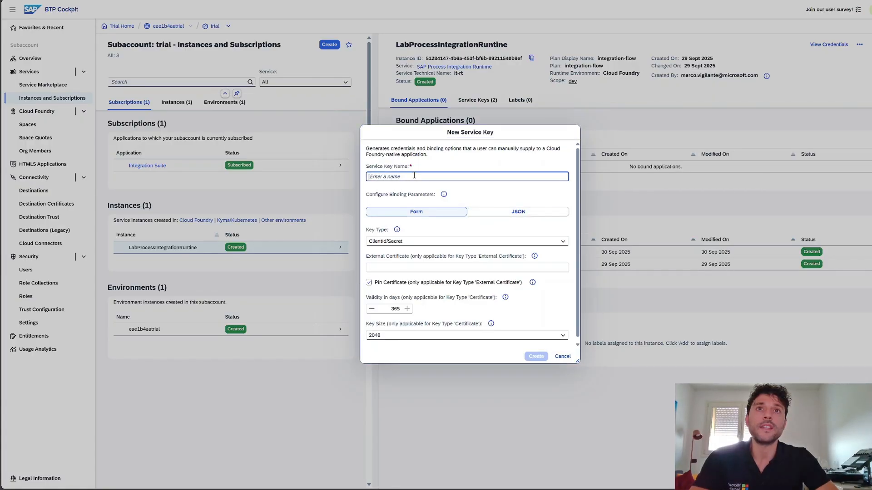
scroll(522, 327, "down", 1)
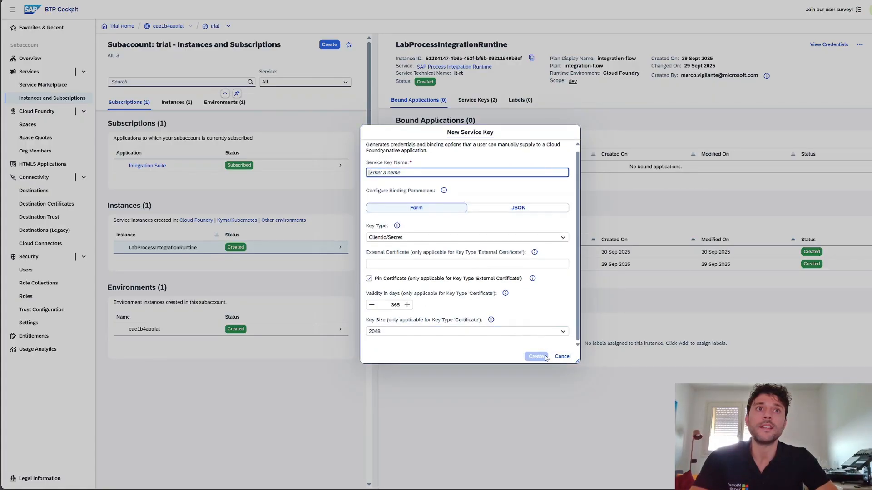
left_click(563, 356)
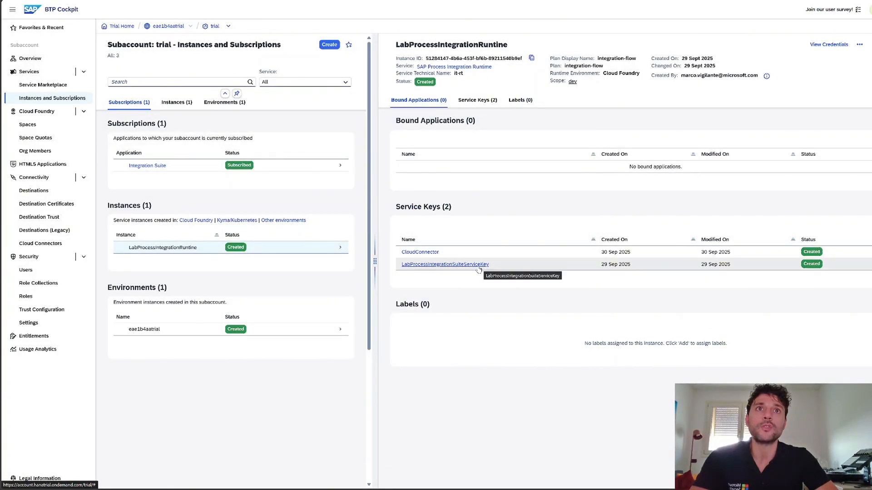
Copy the client ID from the LabProcessIntegrationSuiteServiceKey credentials into the SAP Agentless Client ID of the Defender connection form.
left_click(478, 267)
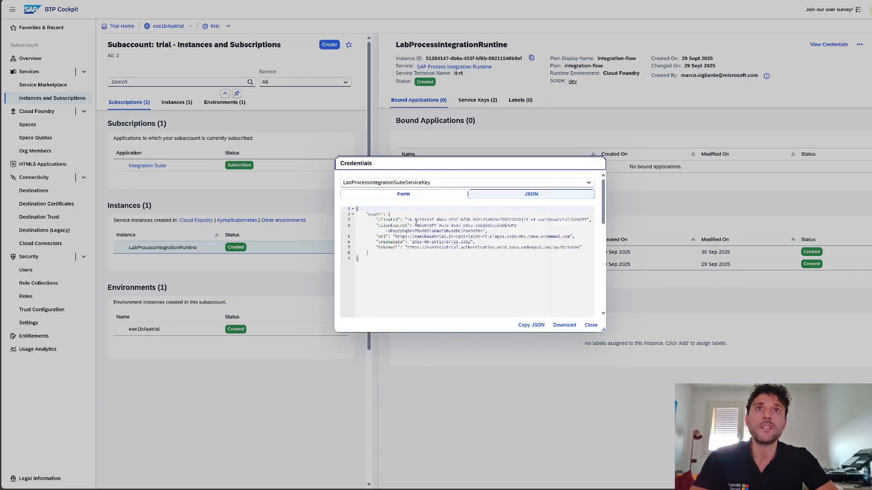
left_click_drag(409, 220, 587, 220)
left_click(411, 221)
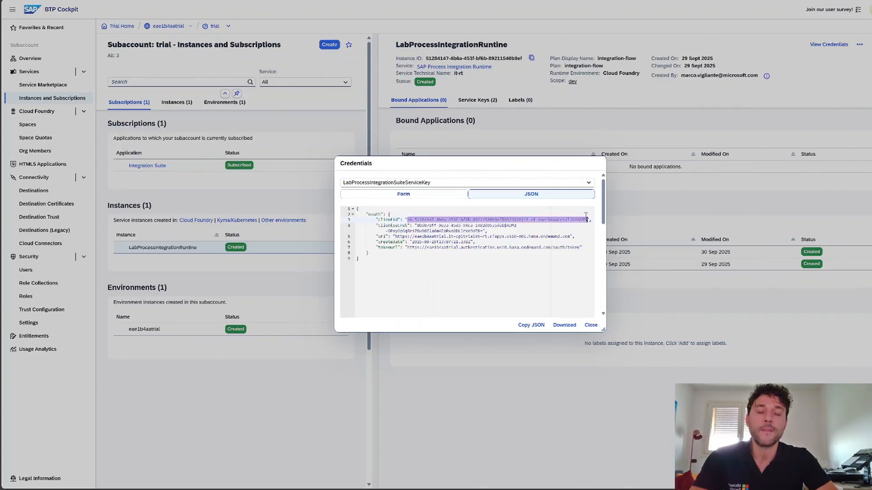
key("alt+Tab")
left_click(761, 103)
key("ctrl+v")
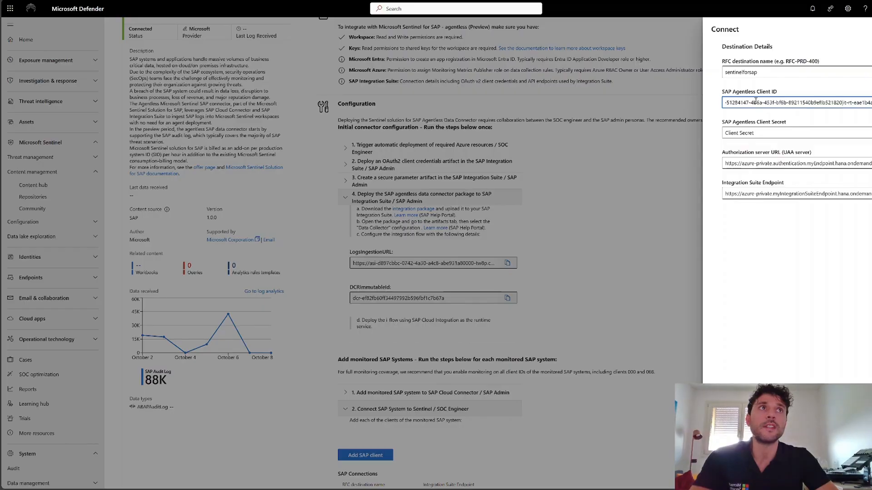
Copy the client secret from the service key credentials into the SAP Agentless Client Secret of the Defender connection form.
key("alt+Tab")
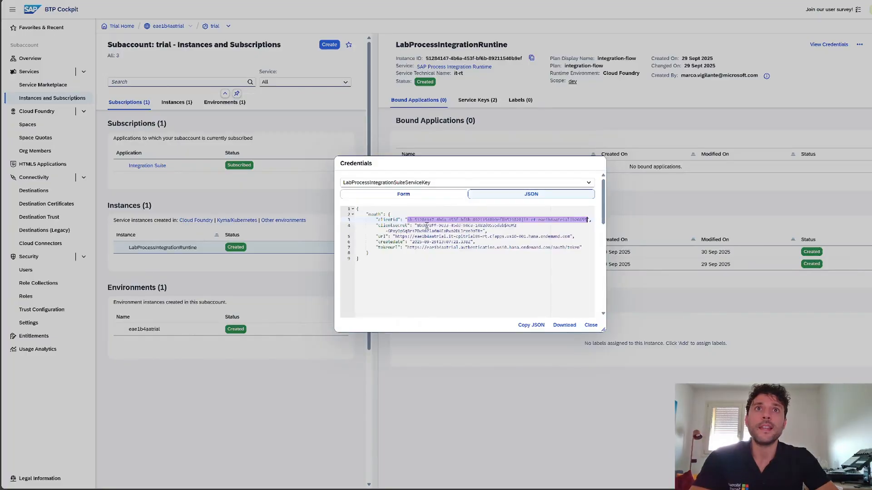
left_click_drag(417, 225, 482, 231)
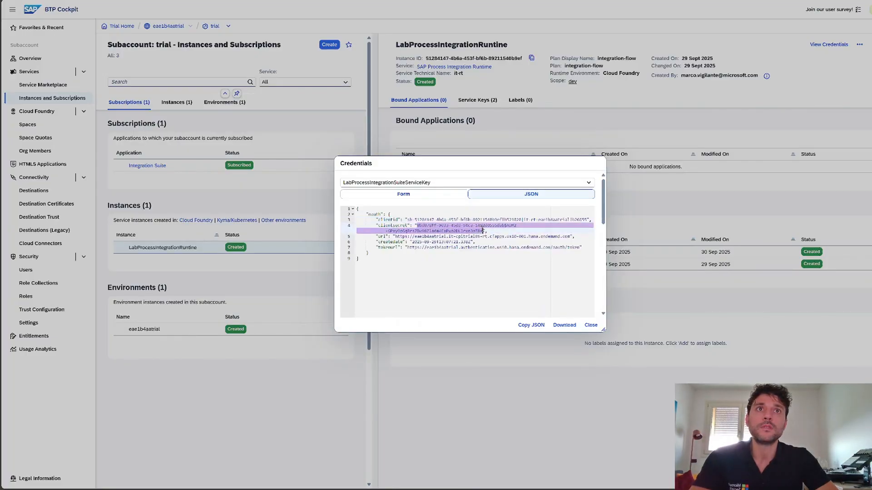
key("alt+Tab")
left_click(745, 133)
key("ctrl+v")
Copy the tokenurl from the service key credentials in BTP Cockpit into the Authorization server URL (UAA server) of the Defender connection form.
left_click(766, 165)
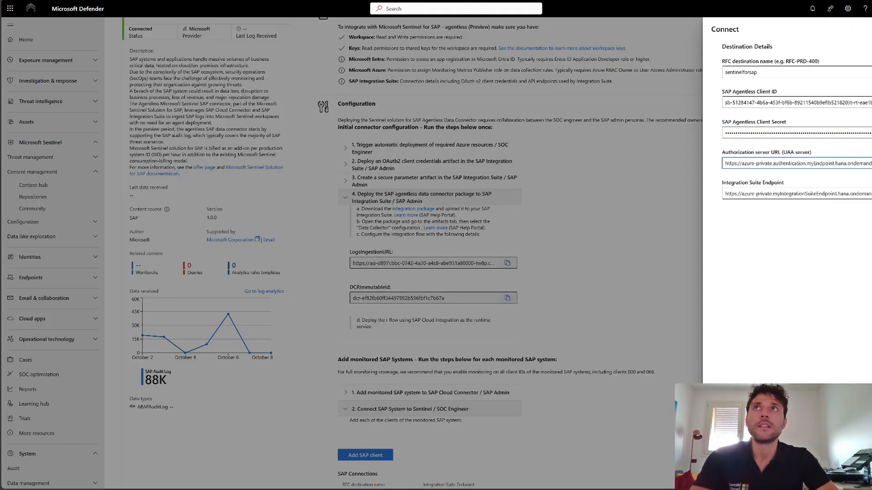
key("alt+Tab")
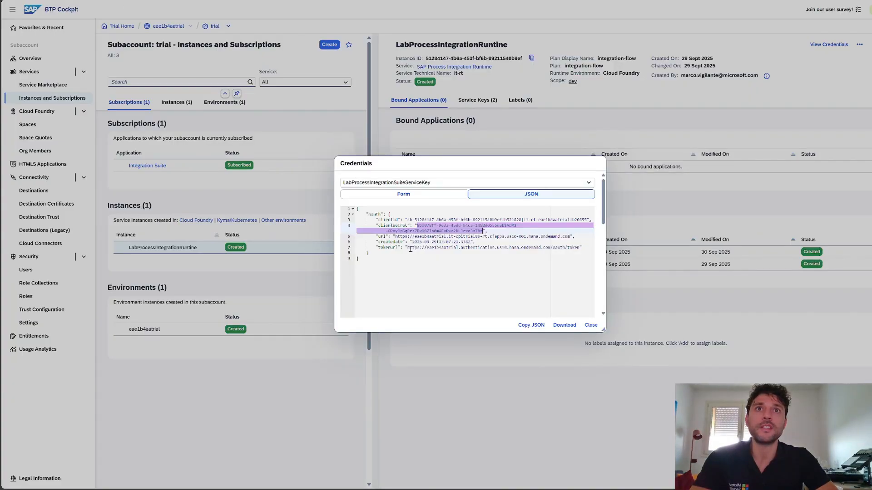
left_click_drag(408, 248, 582, 249)
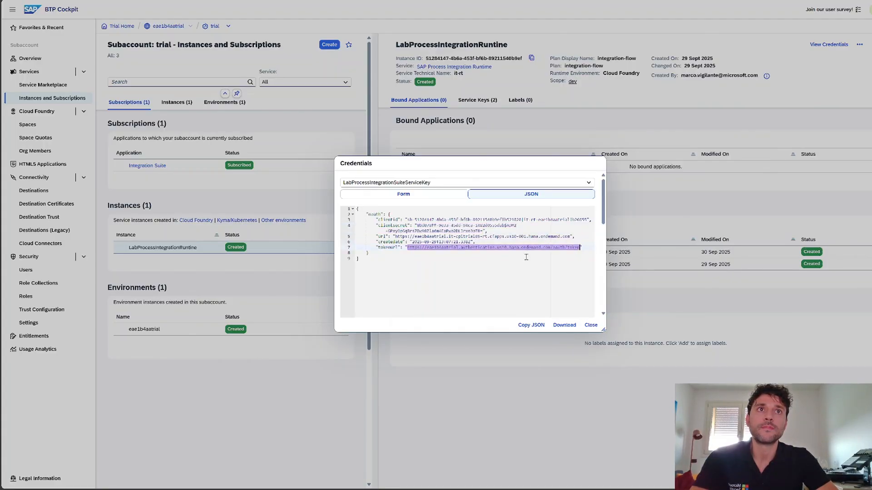
key("alt+Tab")
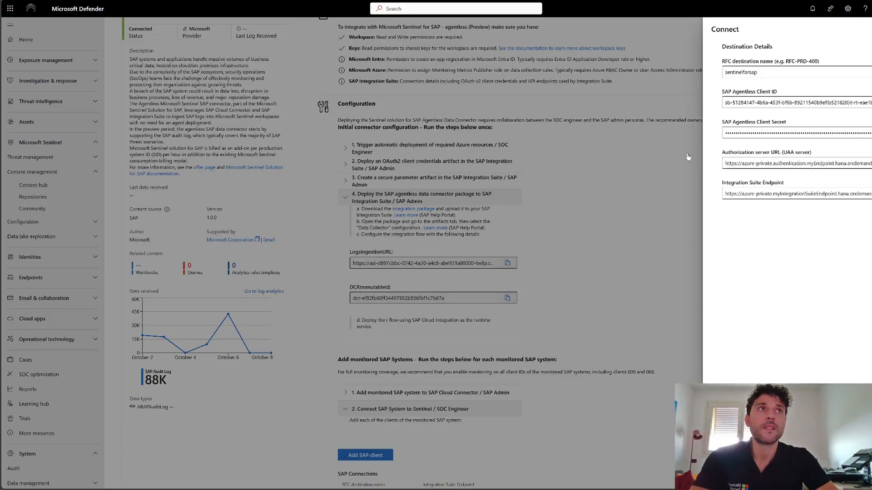
left_click(756, 163)
key("ctrl+v")
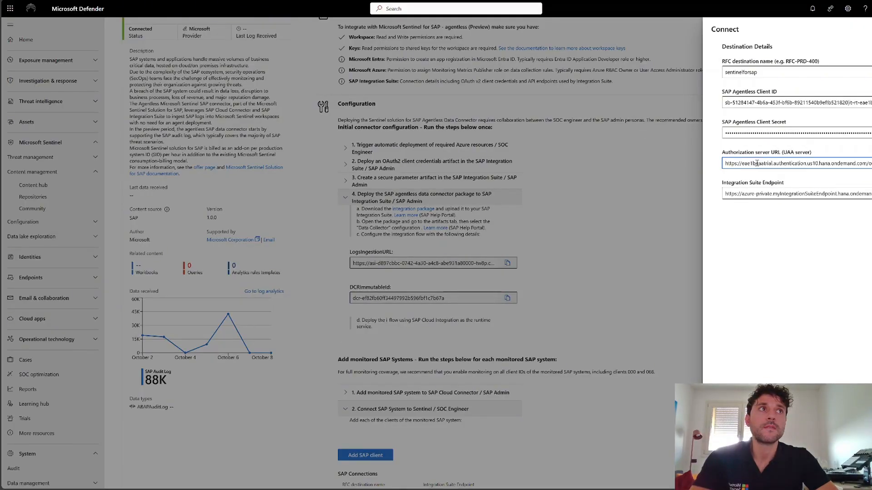
Copy the url from the service key credentials into the Integration Suite Endpoint of the Defender connection form, and close the form.
key("alt+Tab")
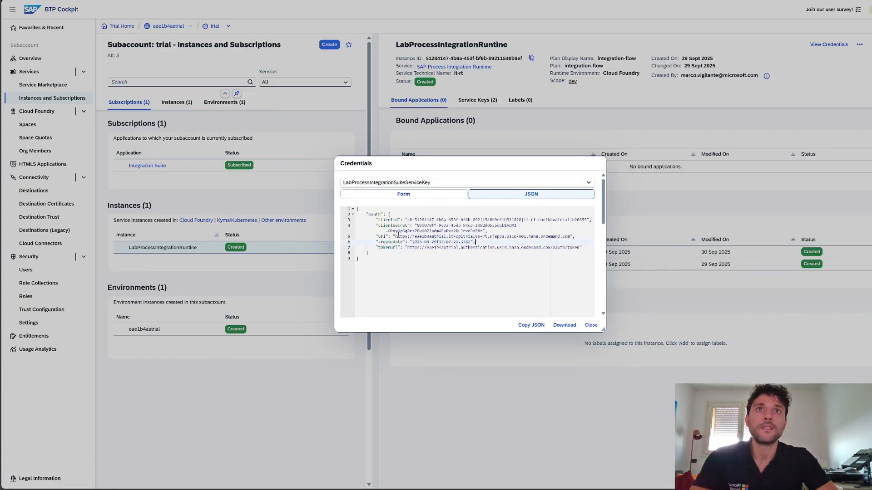
left_click_drag(395, 236, 497, 241)
left_click_drag(552, 240, 568, 236)
key("ctrl+c")
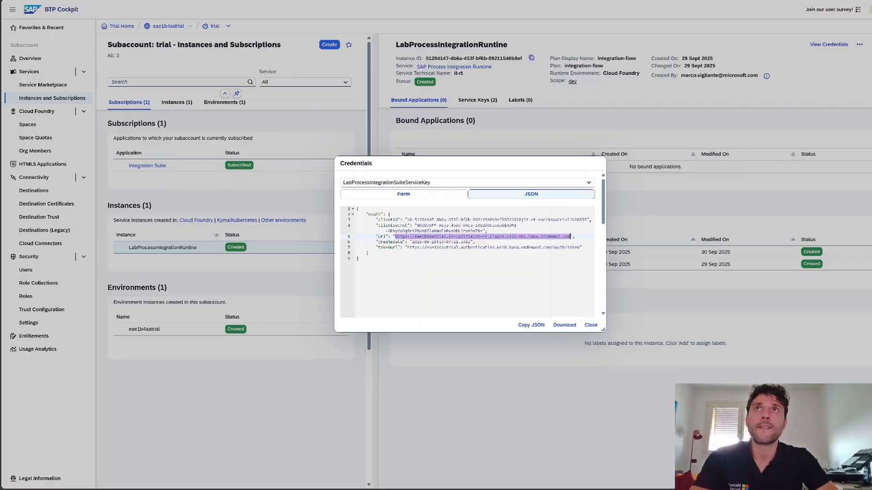
key("alt+Tab")
left_click(743, 195)
key("ctrl+v")
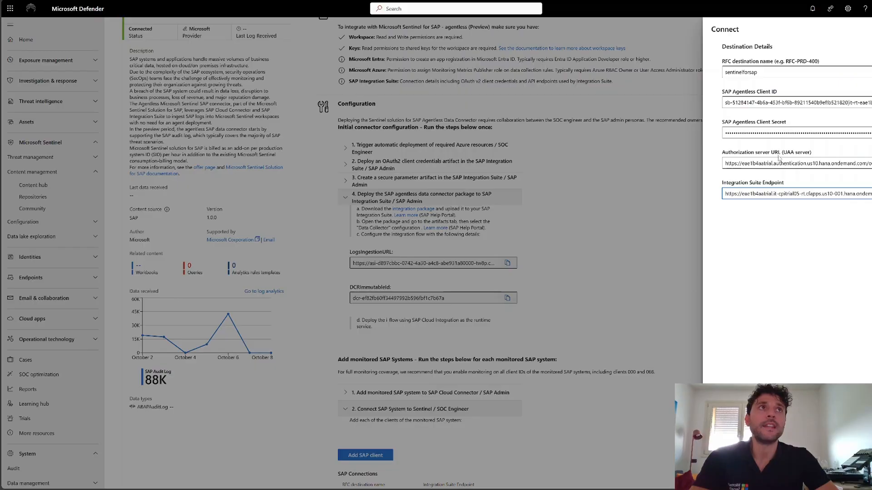
left_click(868, 30)
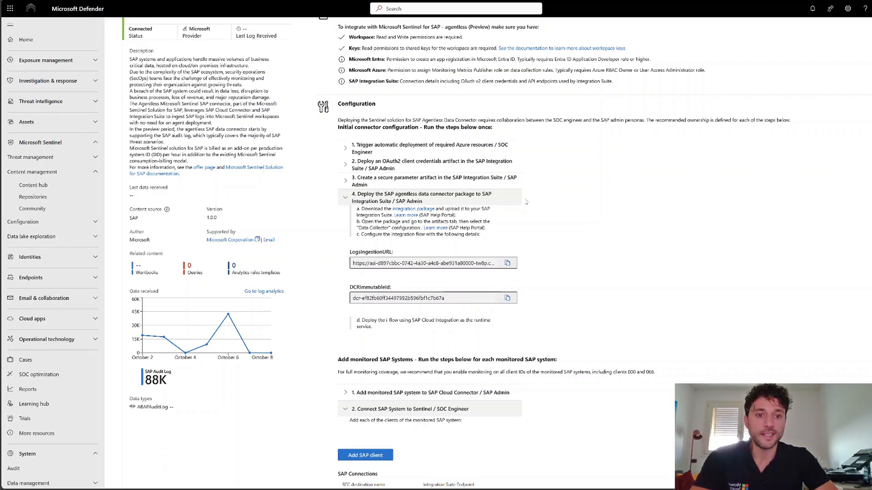
Examine the sentinelforsap entry and its Integration Suite endpoint in the connector's SAP Connections list.
scroll(525, 203, "down", 1)
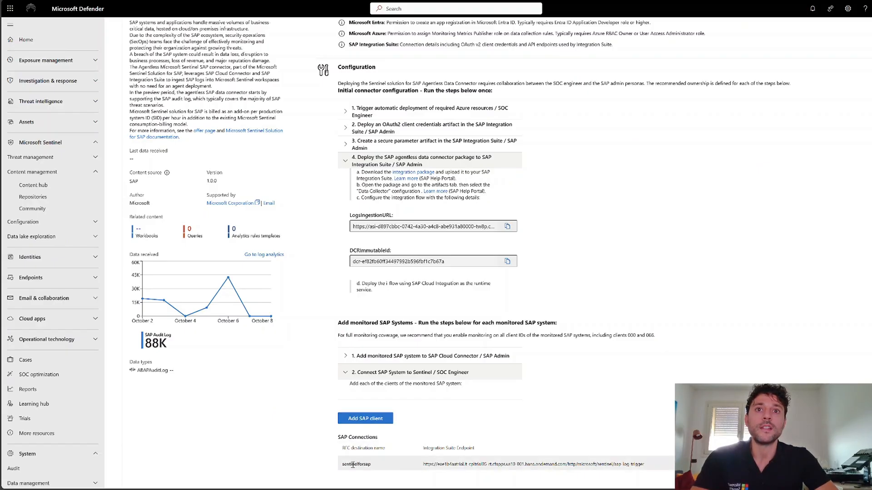
left_click_drag(342, 466, 371, 471)
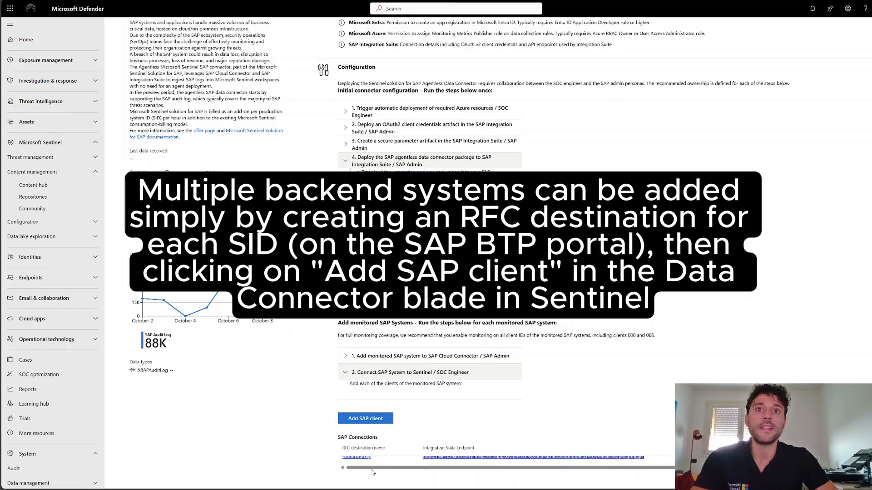
scroll(355, 460, "up", 1)
scroll(374, 461, "down", 1)
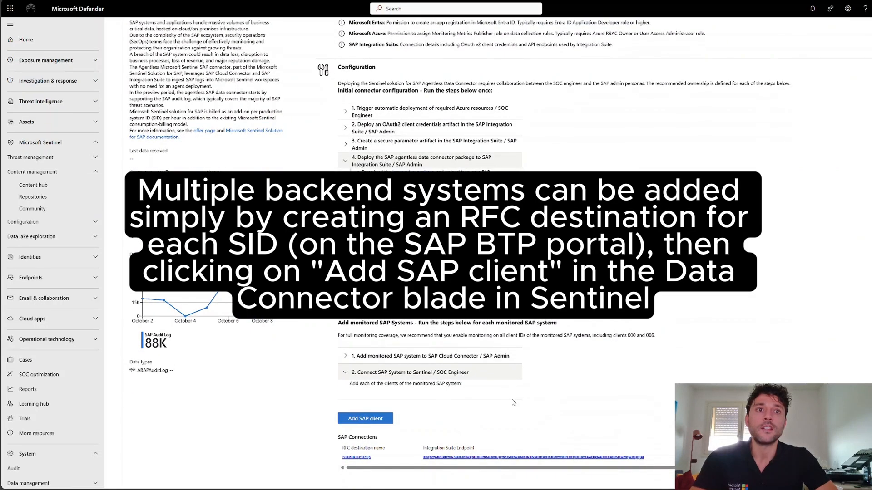
key("ctrl+plus")
scroll(526, 403, "down", 1)
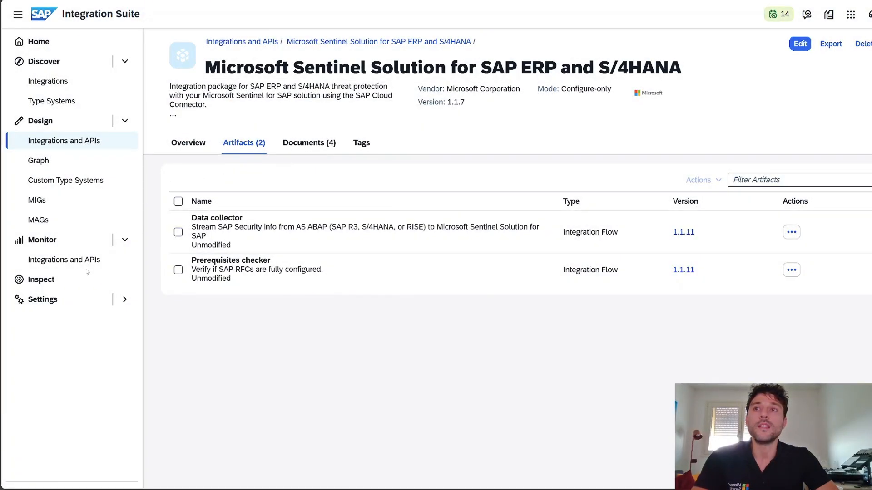
Switch to SAP Integration Suite and examine the Message Status Overview in the monitoring of integrations and APIs.
left_click(86, 262)
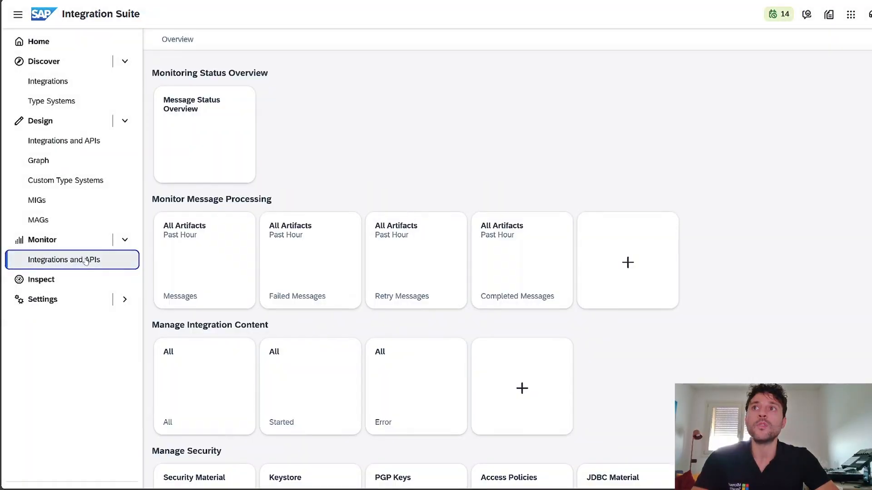
left_click(190, 157)
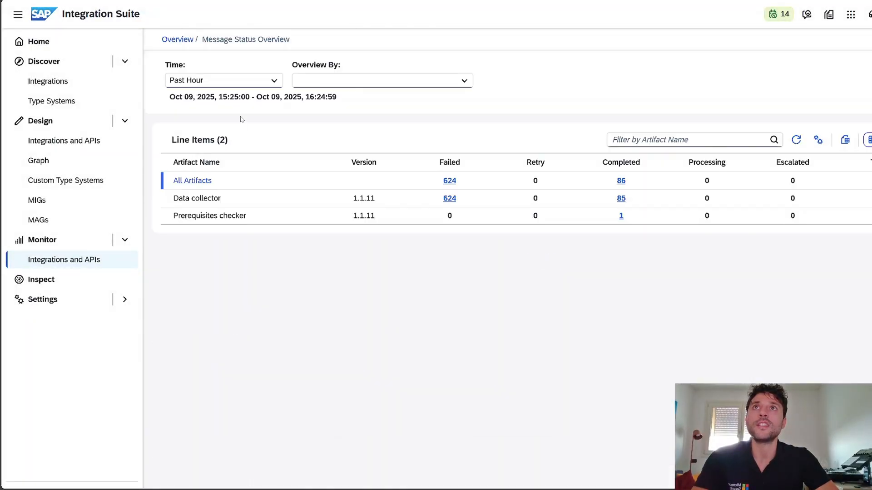
left_click(871, 180)
left_click(593, 83)
left_click(664, 80)
left_click(678, 93)
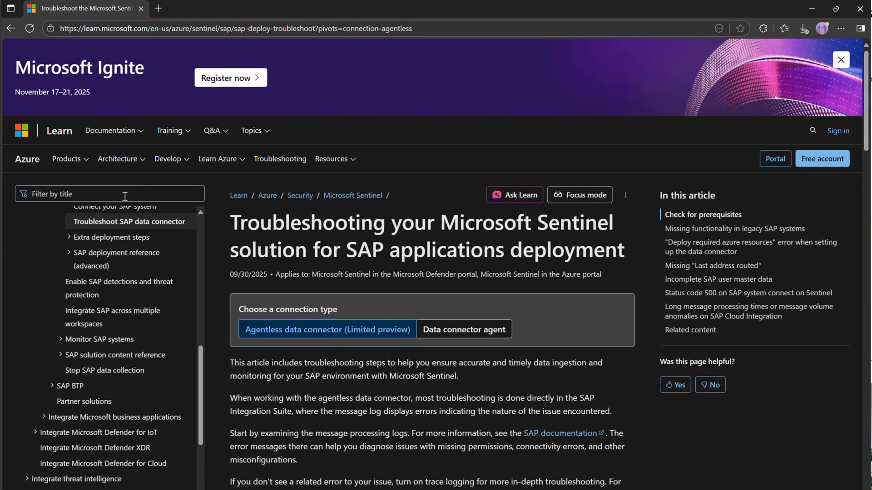
Look through the Microsoft Learn article on troubleshooting the Sentinel solution for SAP, and return to the connector details in Microsoft Defender.
scroll(349, 249, "down", 2)
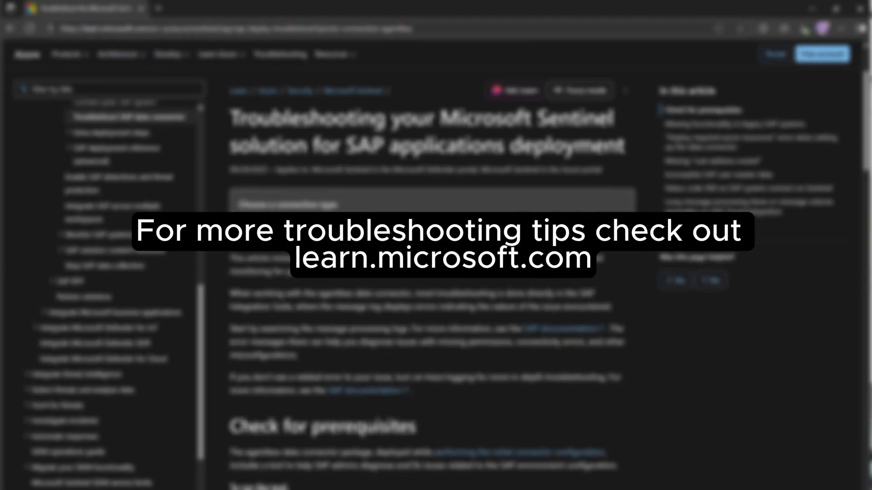
scroll(360, 235, "down", 7)
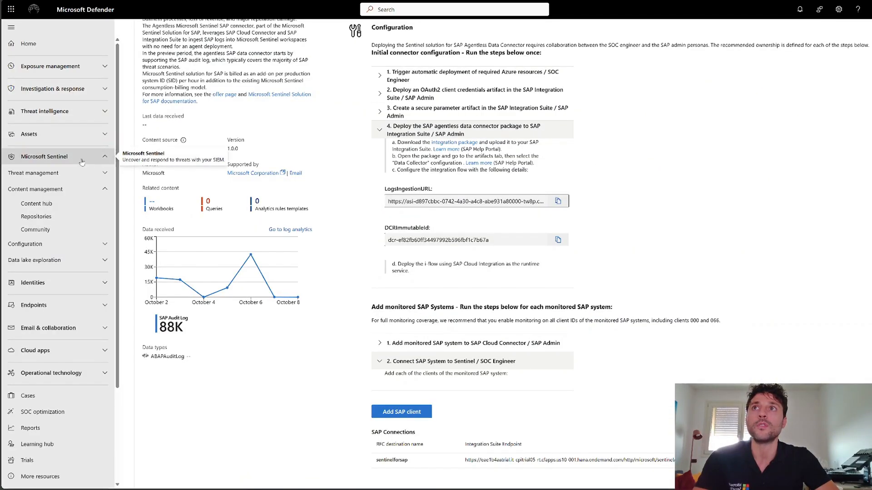
scroll(213, 159, "up", 3)
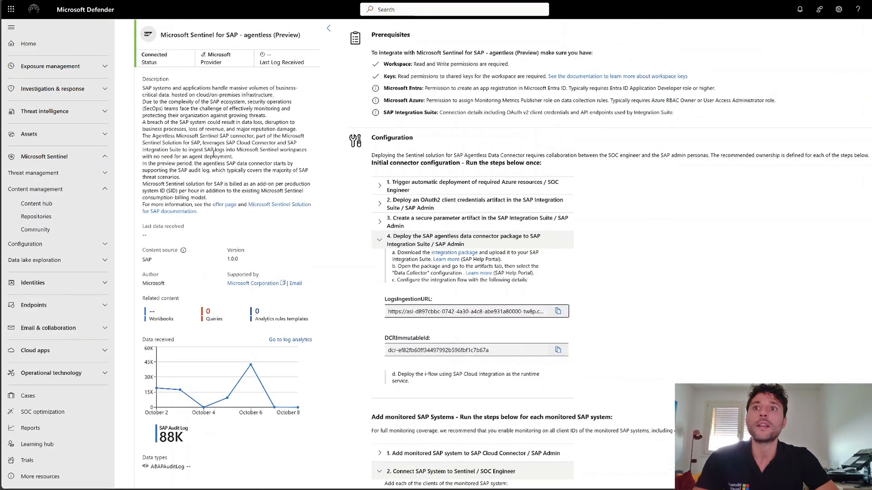
scroll(257, 164, "up", 1)
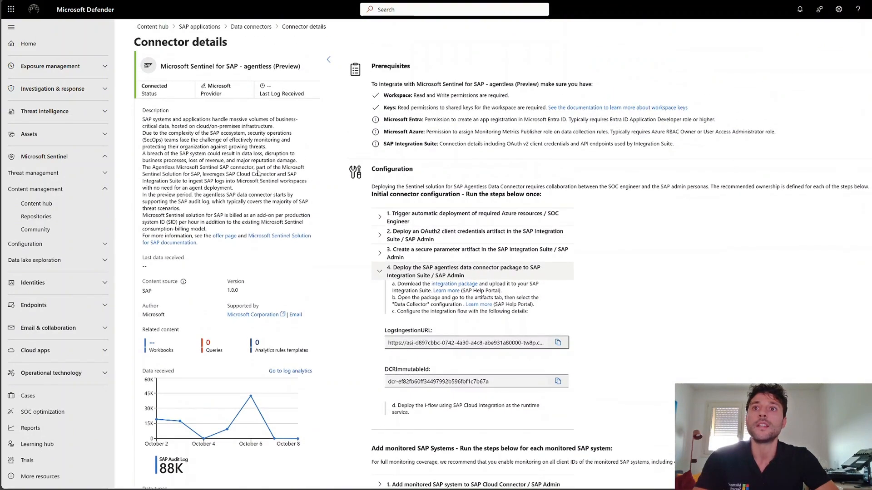